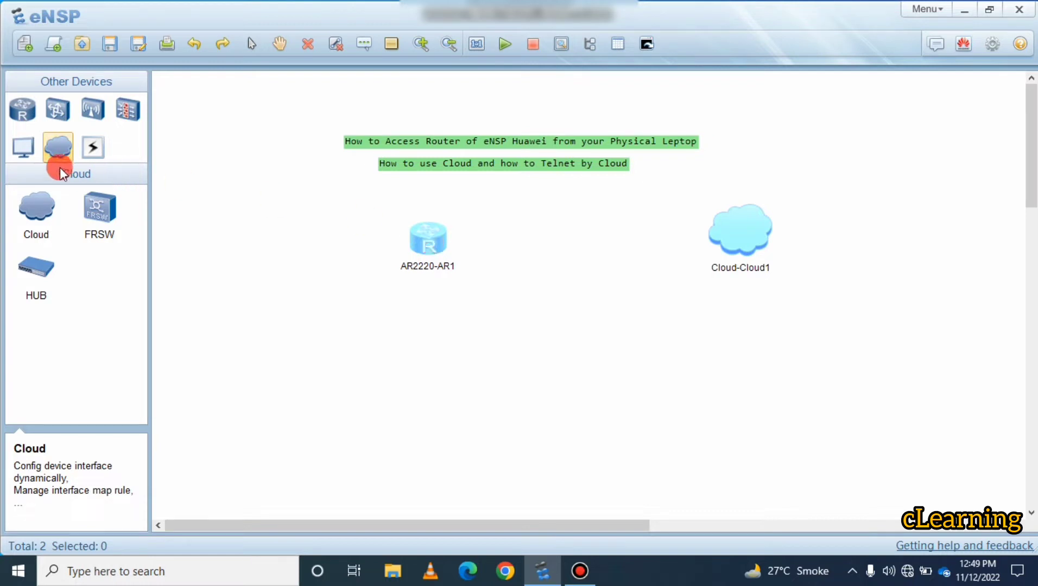
Place a PC as PC1 and an AR1220 router as AR2 on the topology canvas
click(20, 147)
drag(42, 209, 286, 361)
click(286, 362)
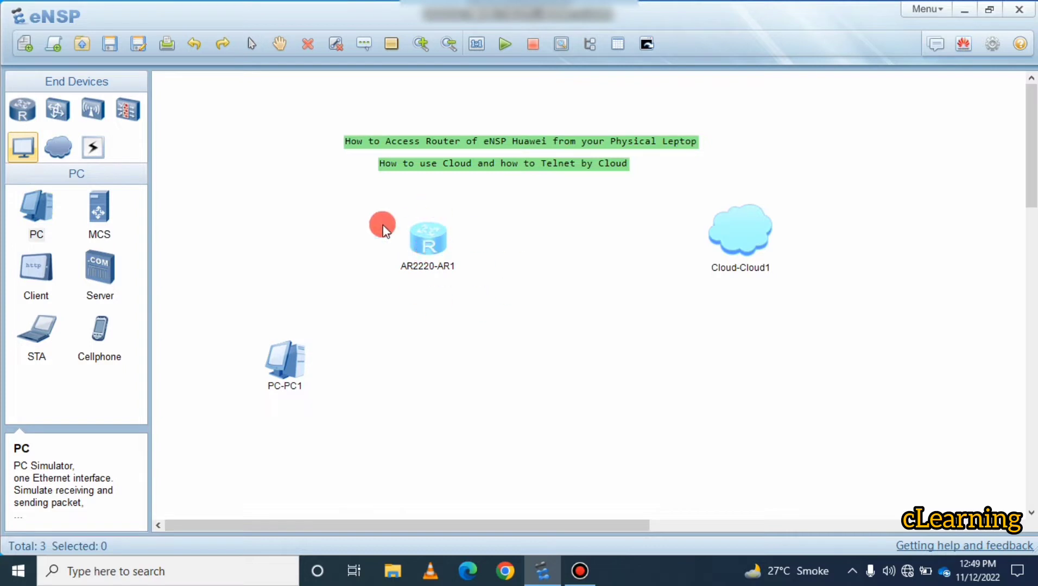
double_click(298, 353)
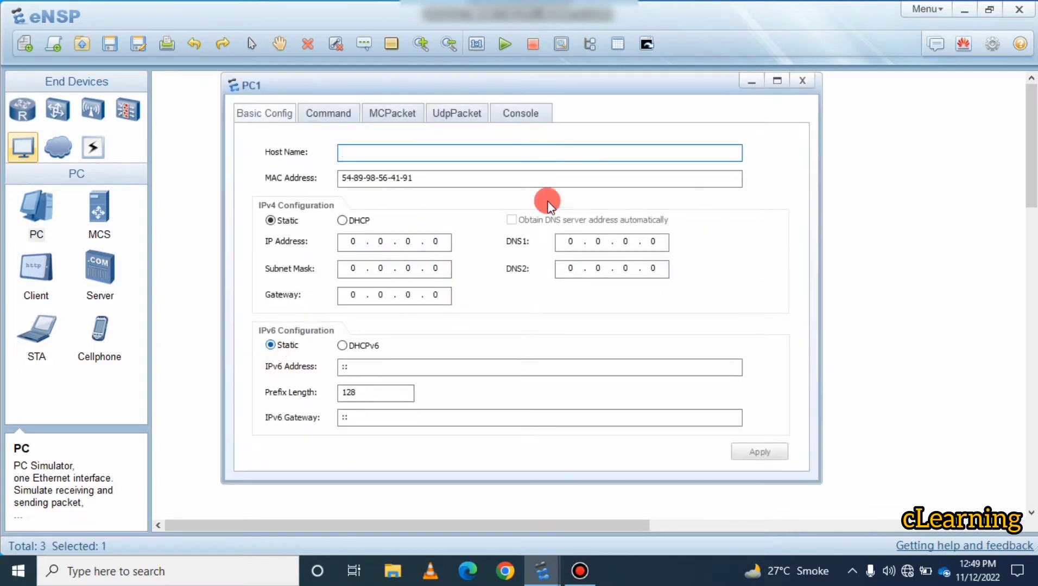
click(801, 81)
click(374, 224)
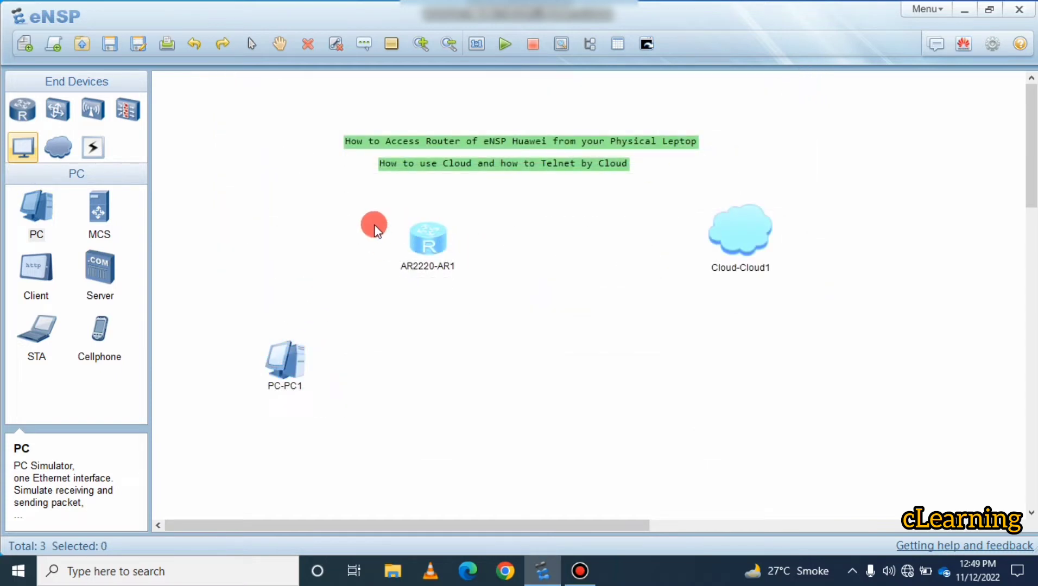
click(22, 108)
click(246, 275)
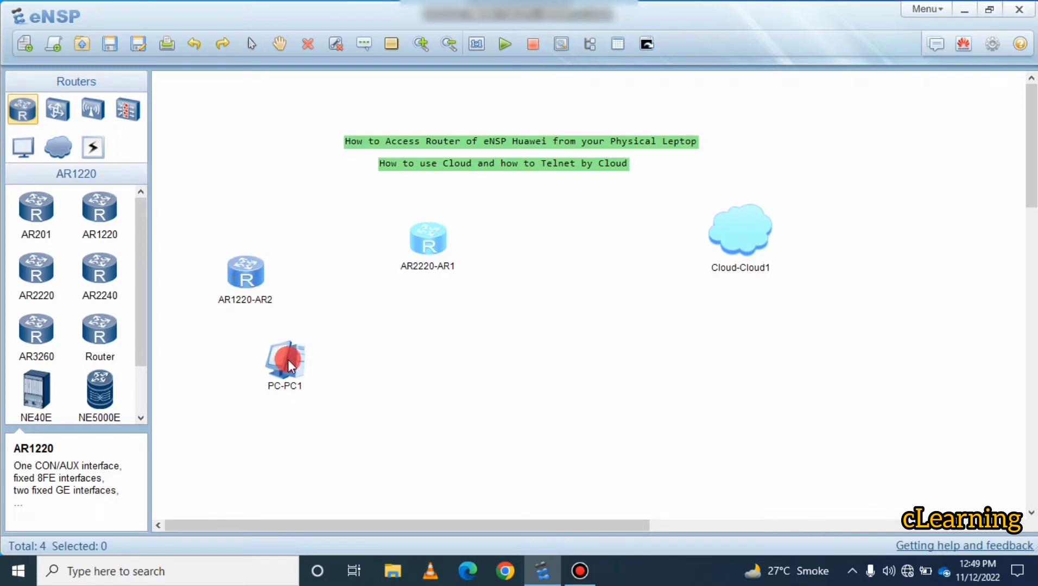
drag(249, 270, 246, 267)
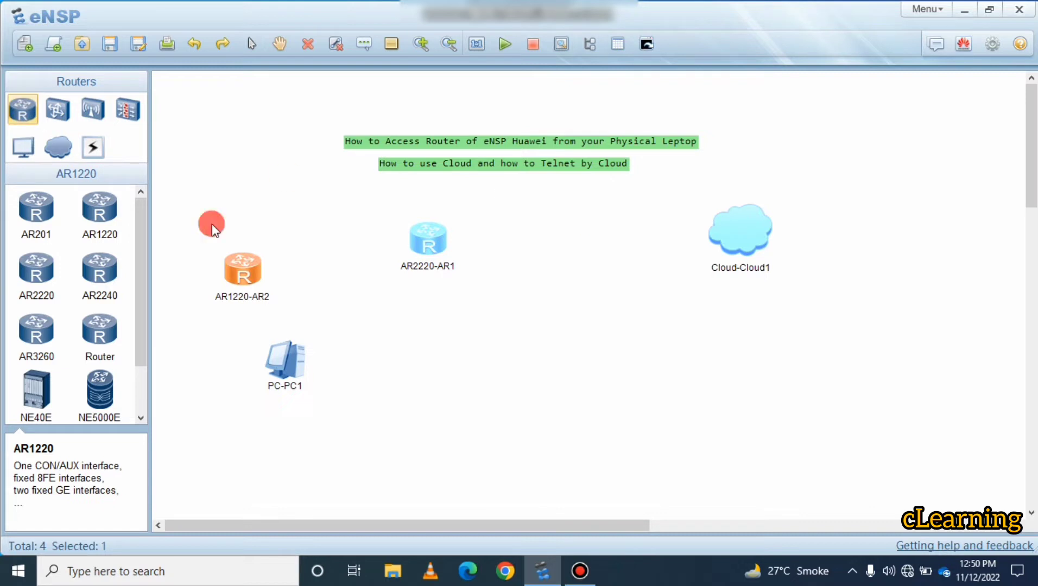
click(432, 237)
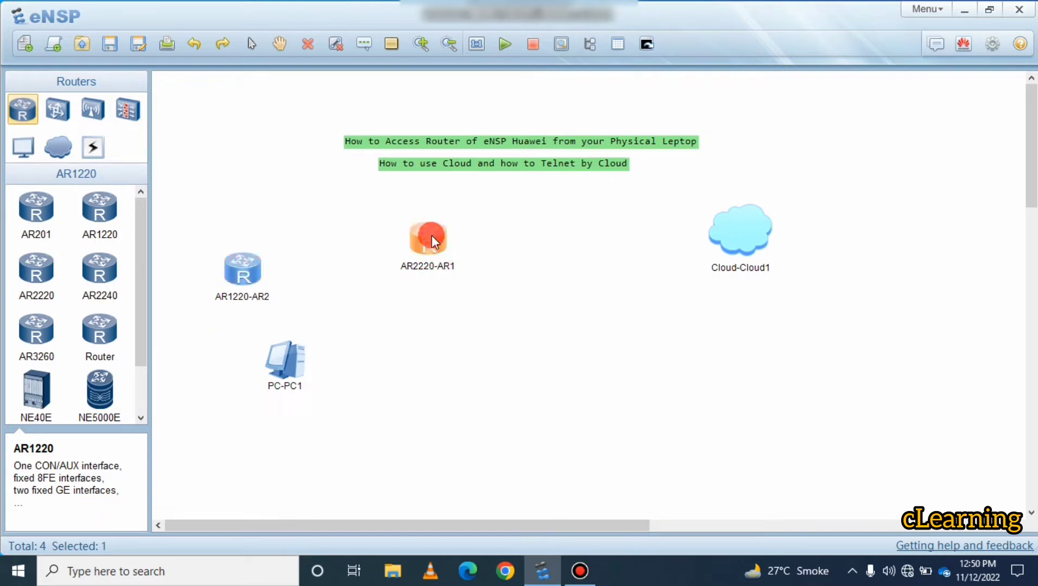
click(430, 247)
click(488, 412)
Search 'dev' in Windows and open Device Manager
click(152, 571)
text(device)
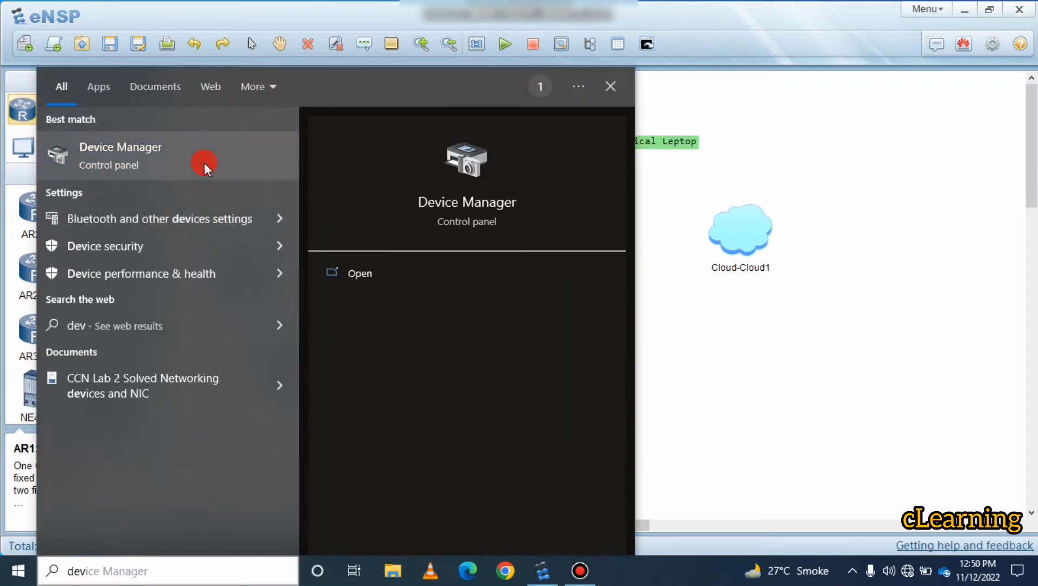
click(204, 163)
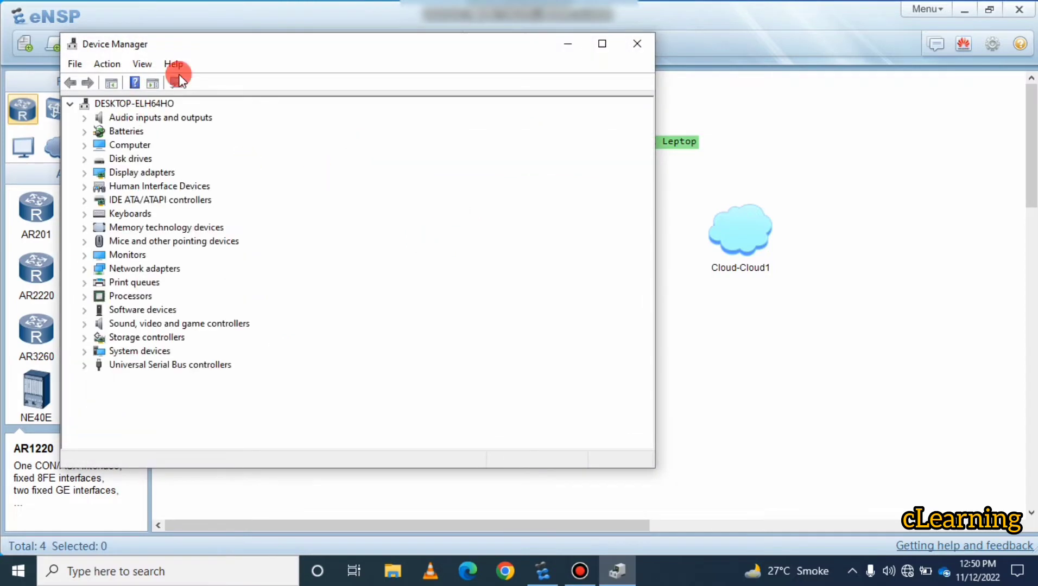
Select the computer node and choose Action > Add legacy hardware
double_click(112, 105)
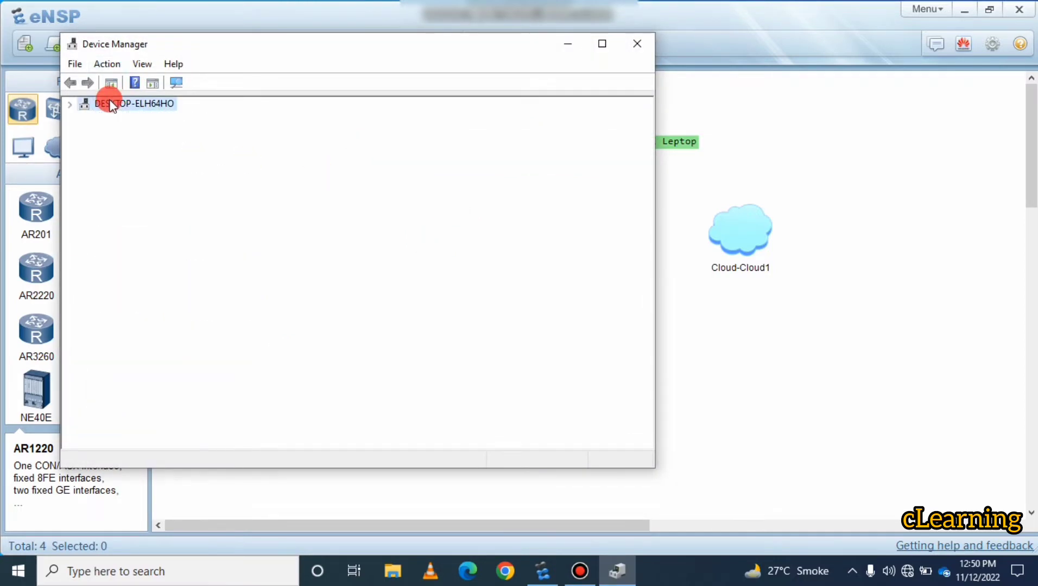
click(108, 65)
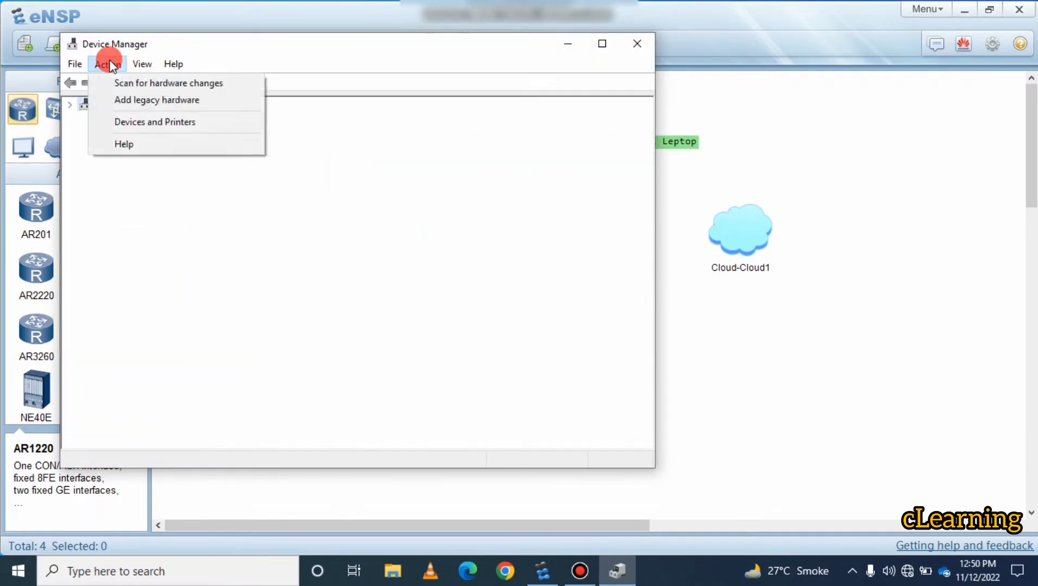
click(114, 99)
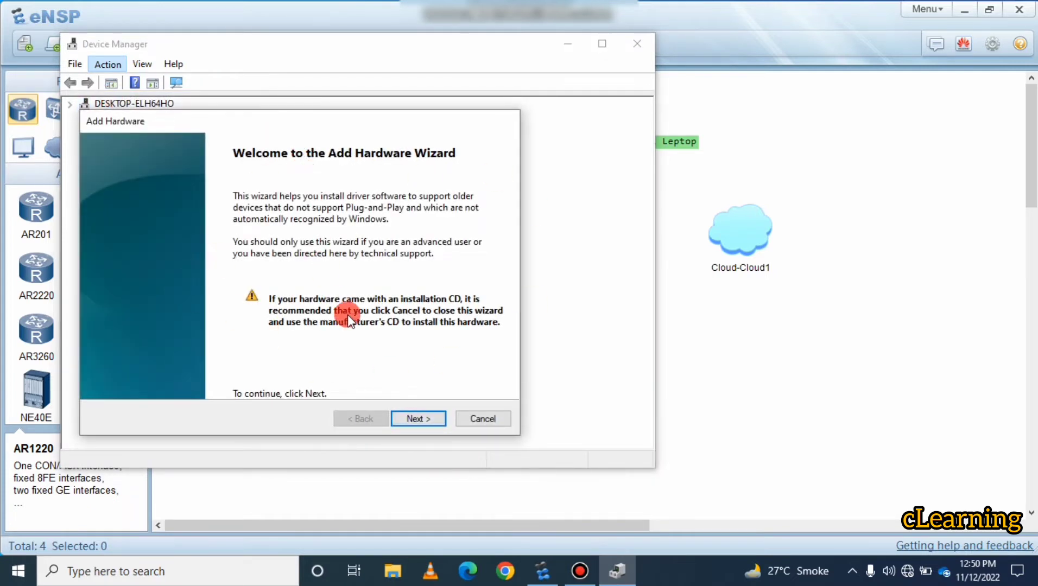
Choose manual hardware selection and pick Network adapters as the hardware type
click(413, 419)
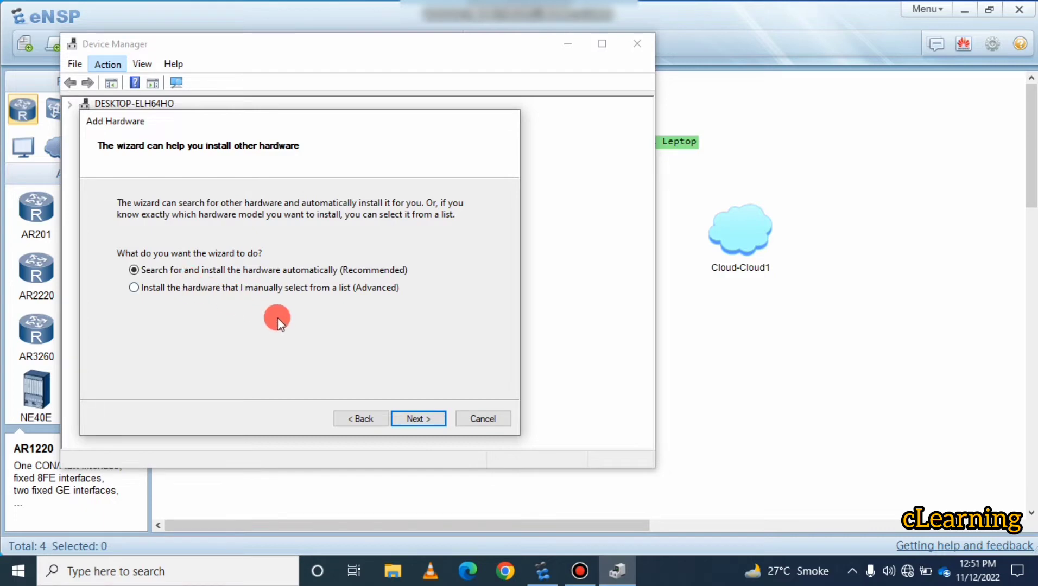
click(185, 290)
click(404, 417)
scroll(231, 304, down, 3)
scroll(231, 306, up, 1)
scroll(232, 305, down, 2)
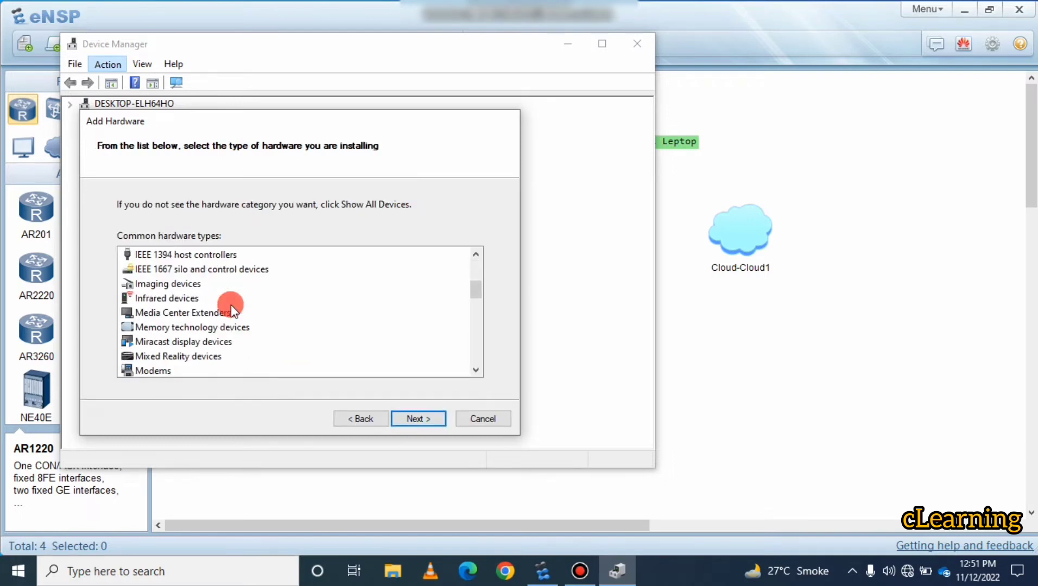
click(180, 358)
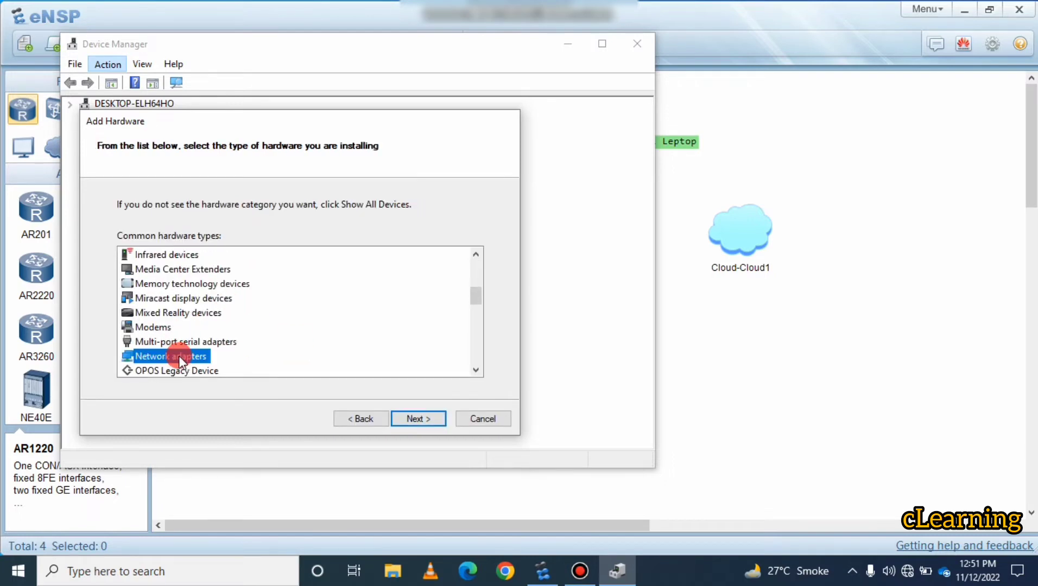
click(417, 419)
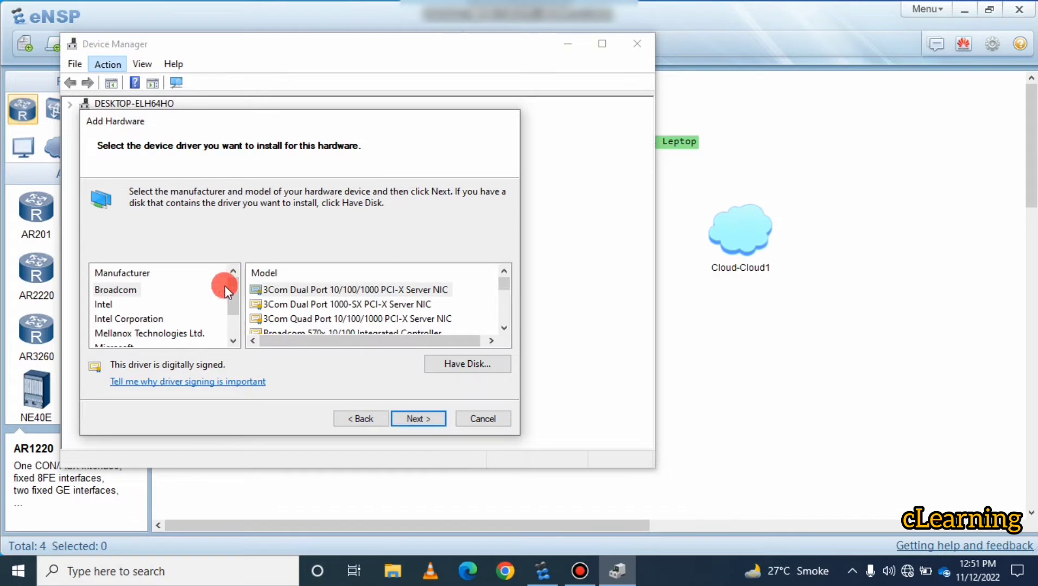
Install Microsoft's KM-TEST Loopback Adapter, finish the wizard, and close Device Manager
scroll(148, 320, down, 1)
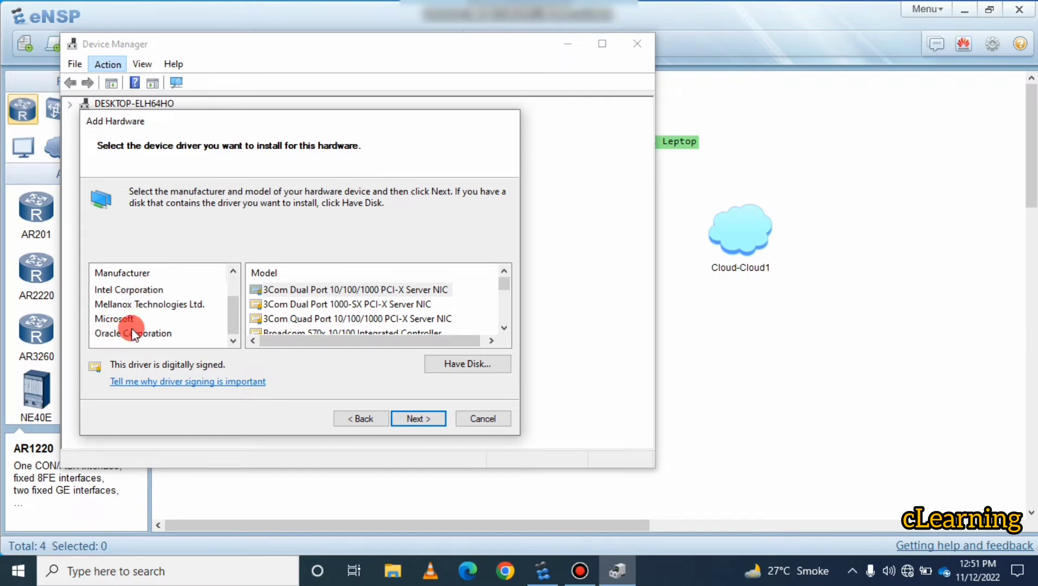
click(129, 319)
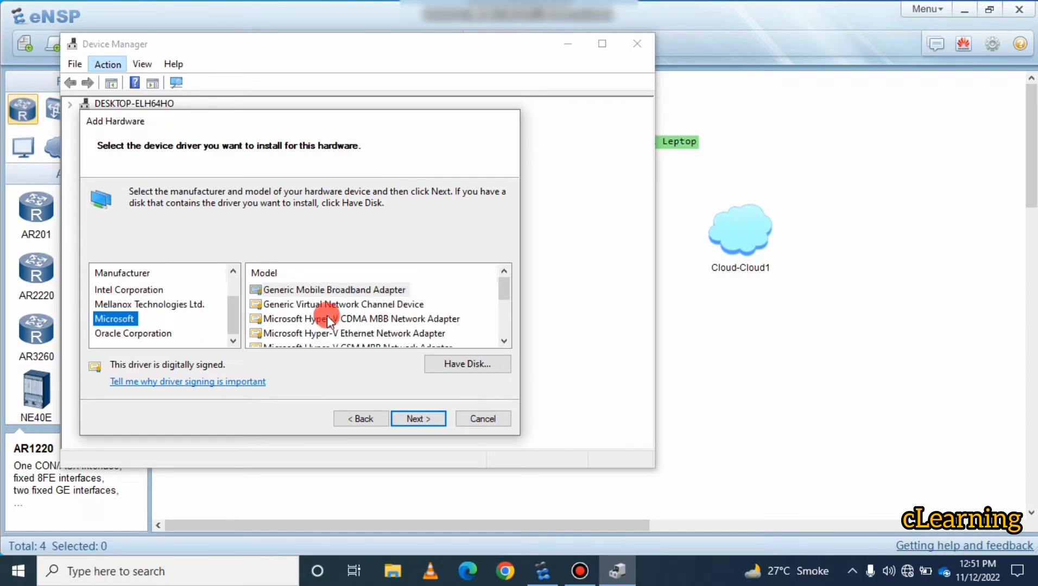
scroll(338, 287, down, 3)
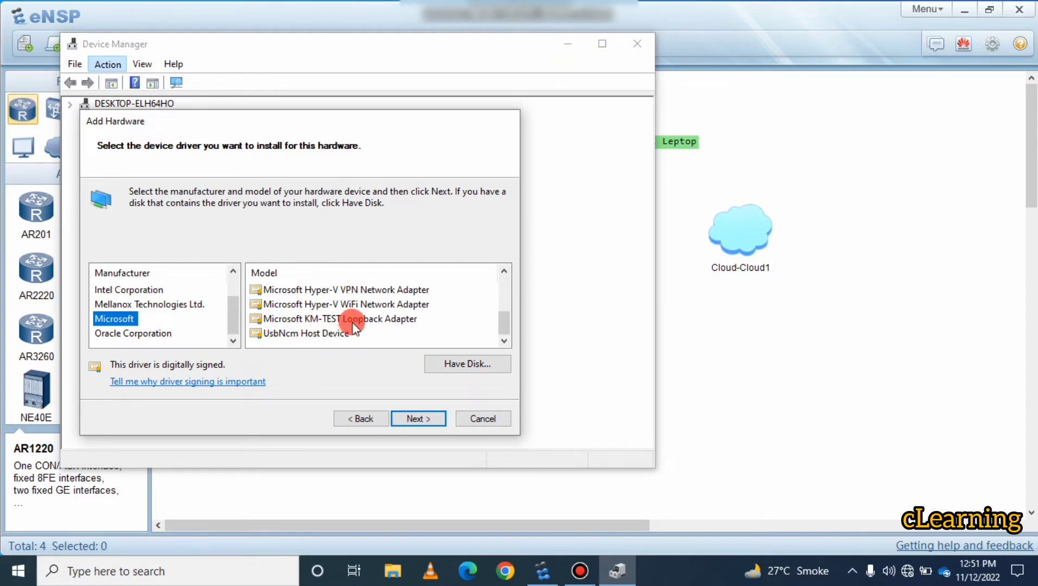
click(396, 321)
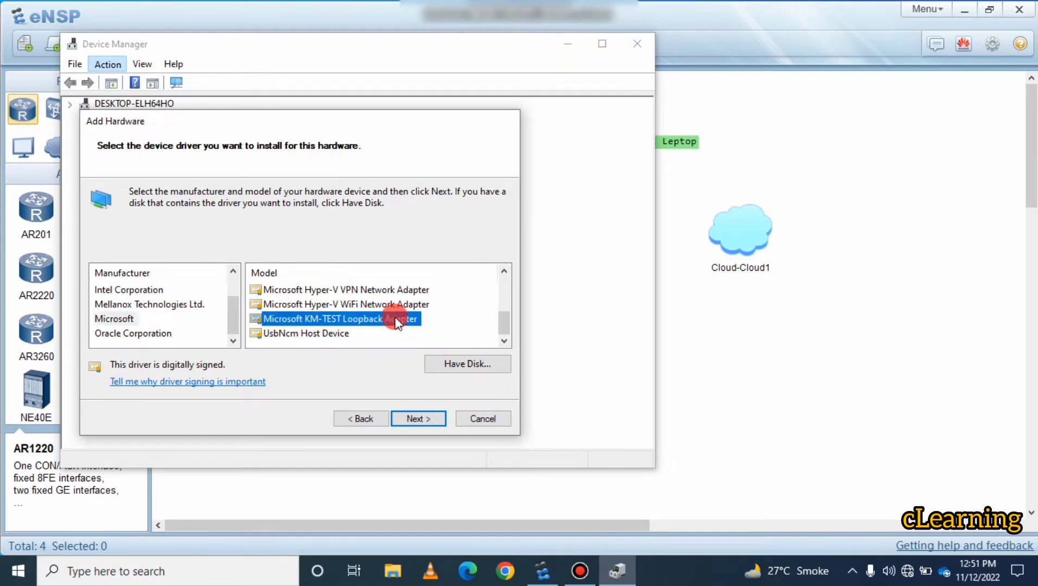
click(419, 417)
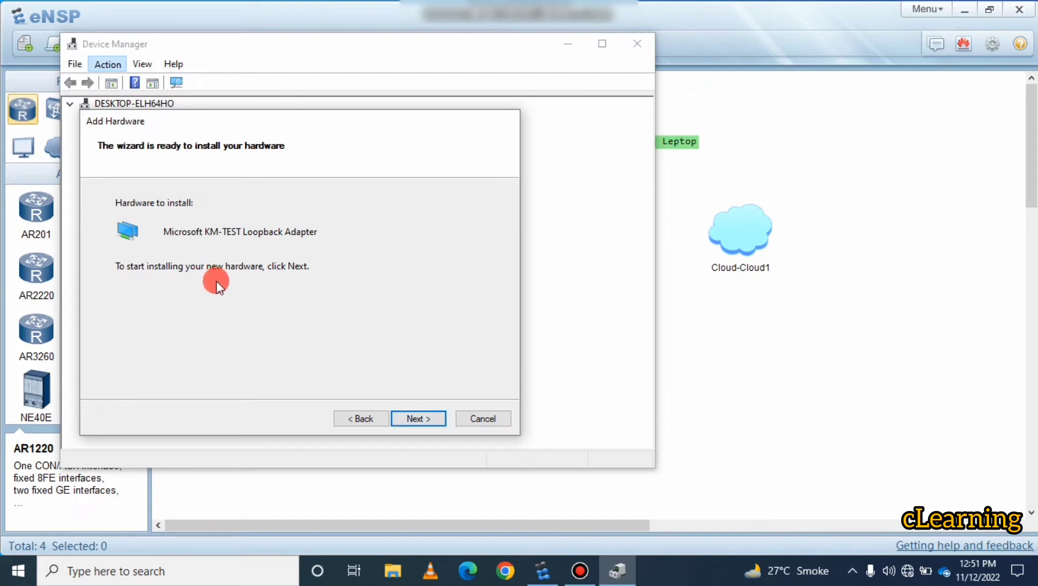
click(415, 419)
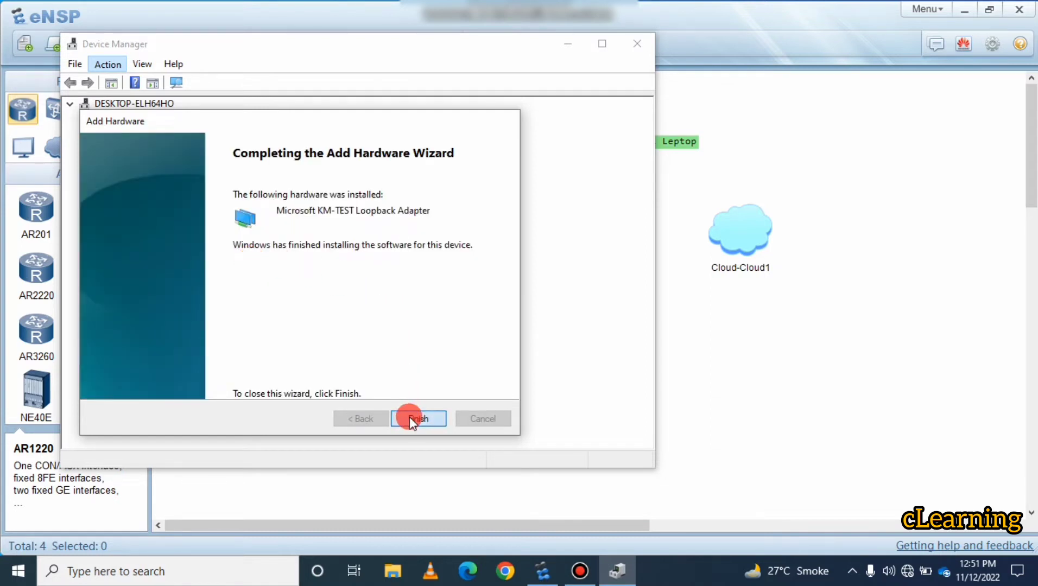
click(416, 418)
click(634, 45)
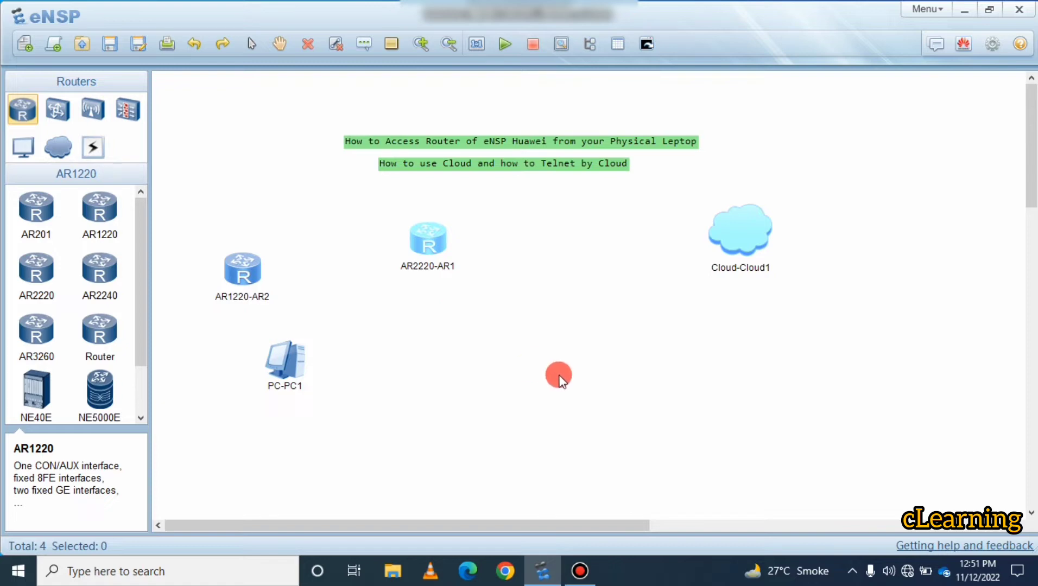
Go to Network & Internet > Ethernet settings and open Change adapter options
click(910, 575)
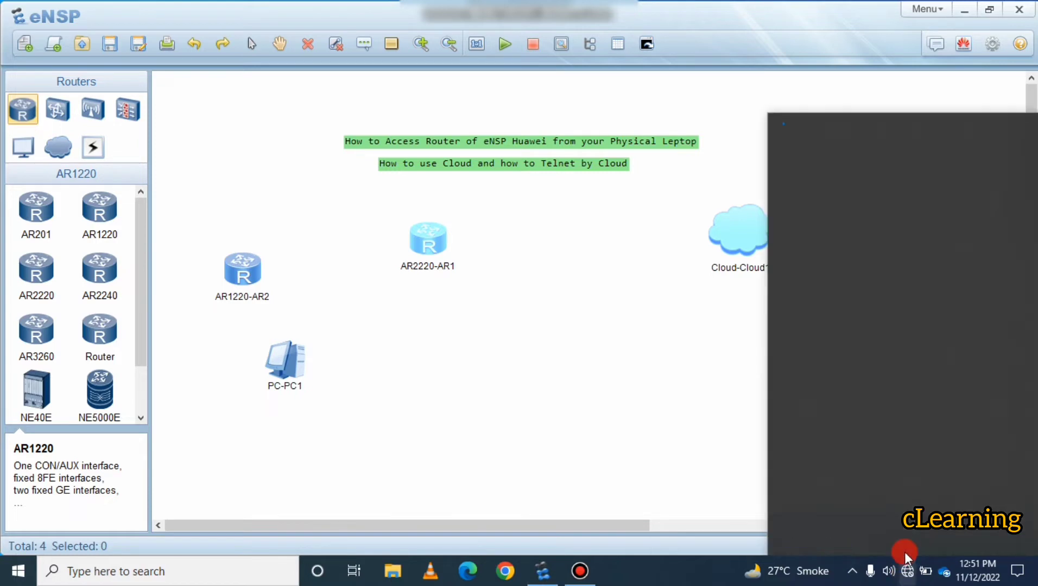
click(823, 475)
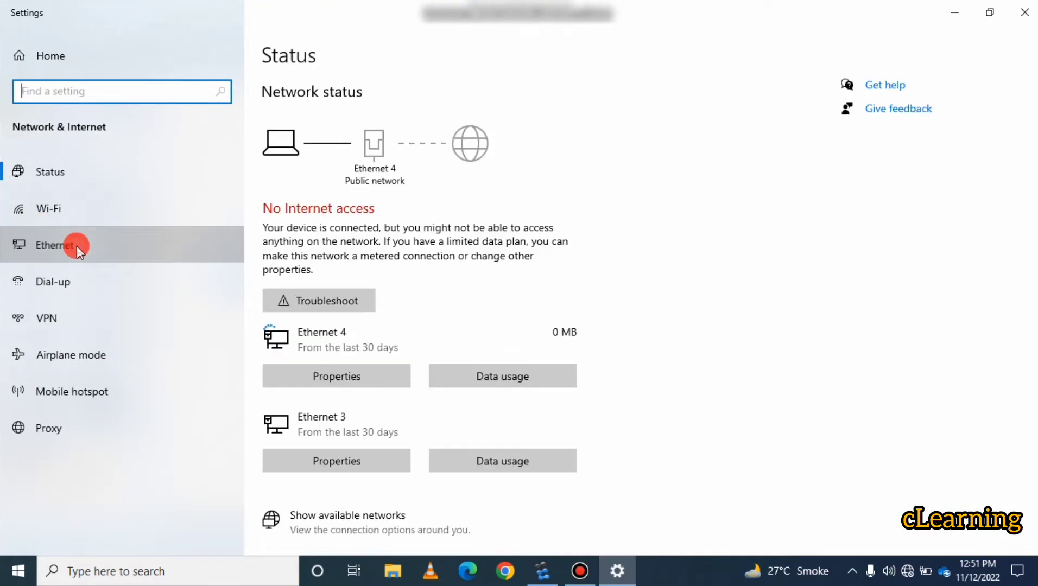
click(76, 246)
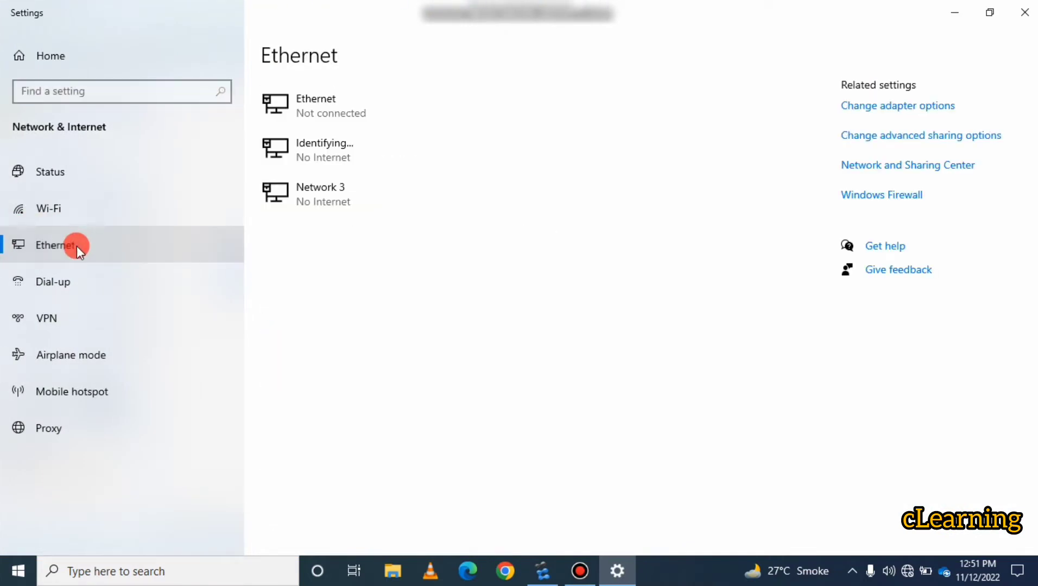
click(894, 107)
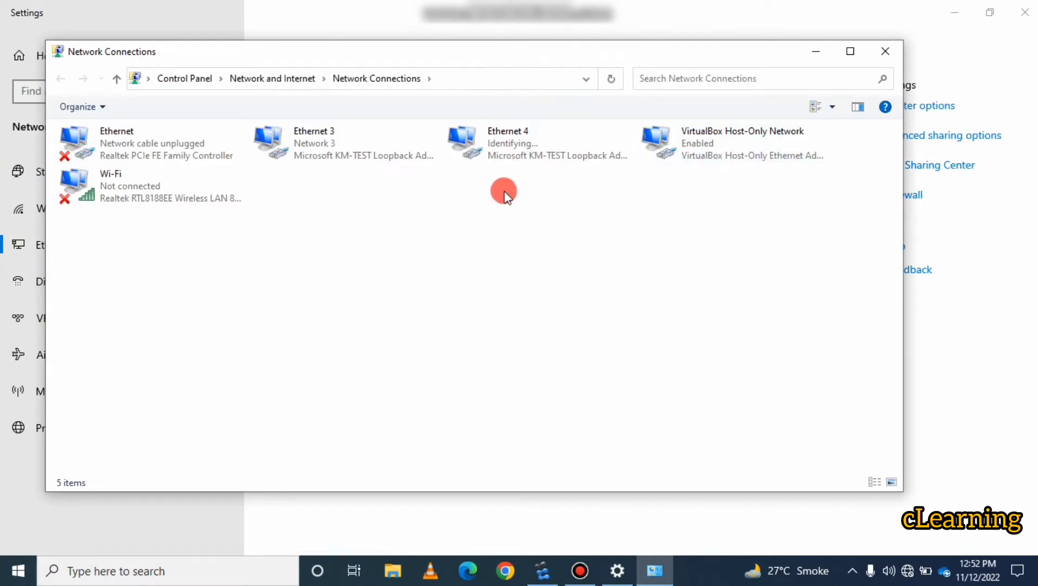
Select the Ethernet 4 adapter, reposition Network Connections, then minimize it
click(487, 158)
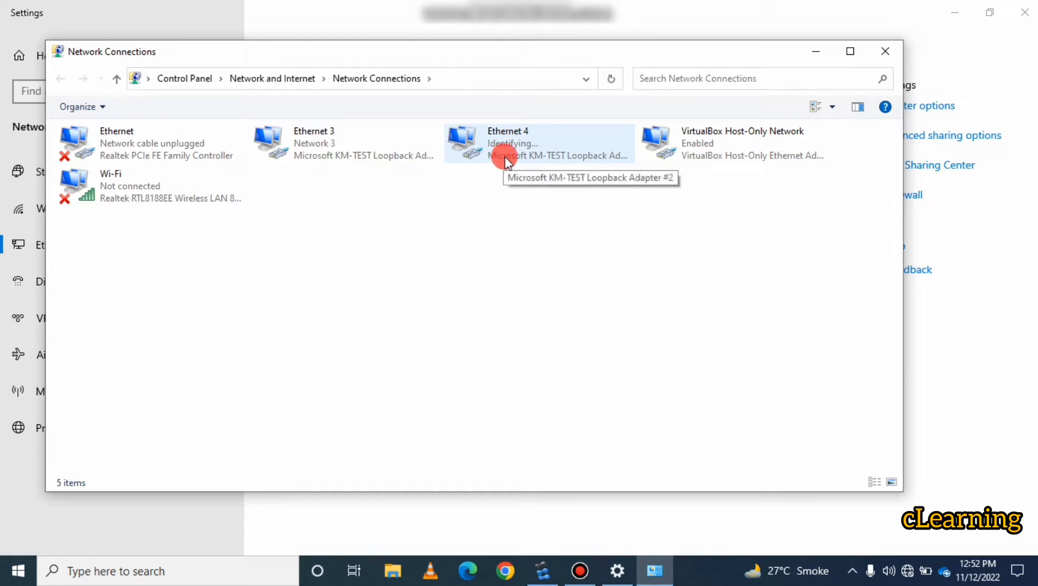
drag(589, 41, 706, 52)
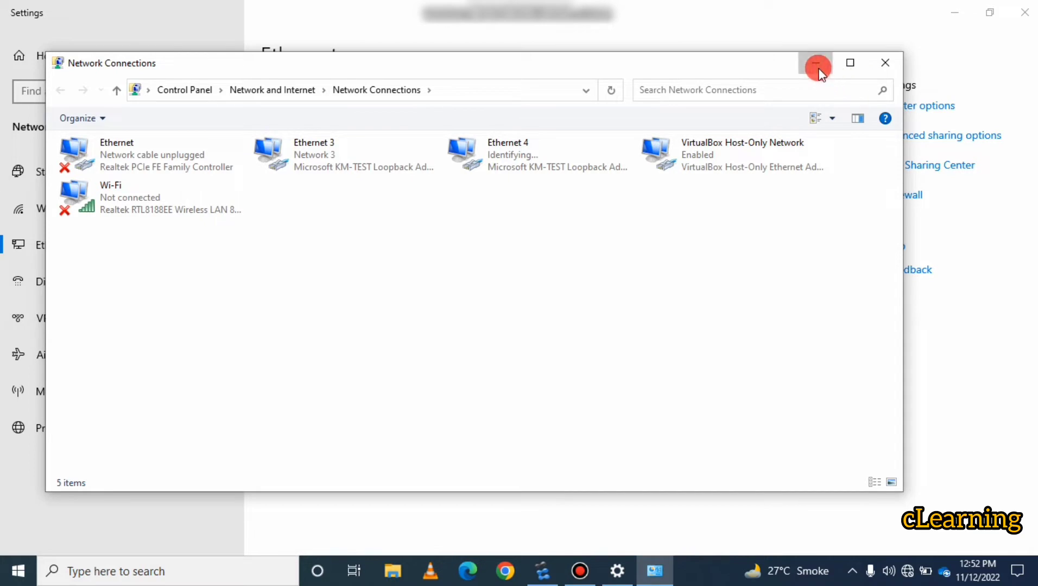
click(817, 64)
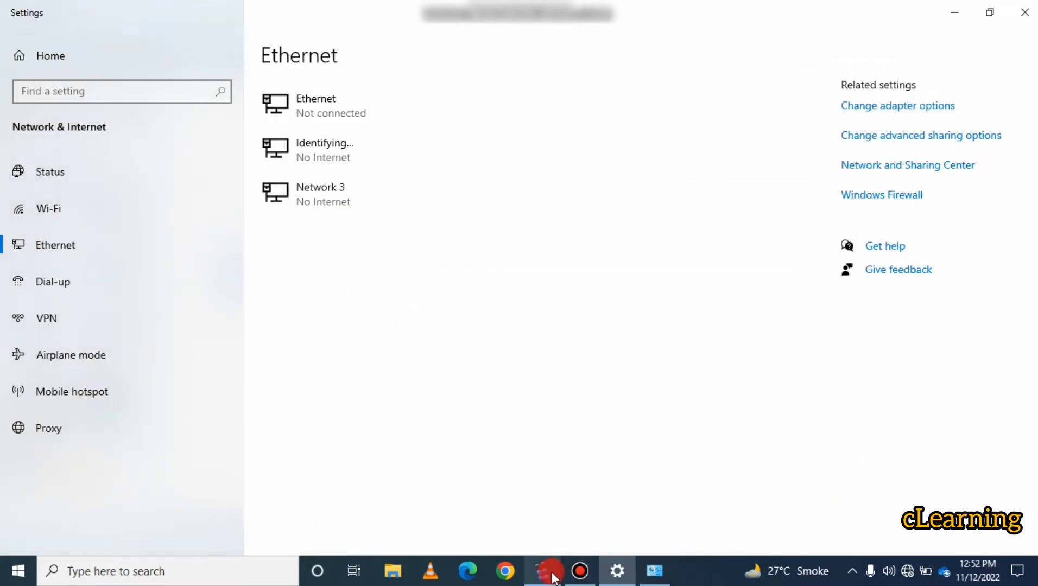
Add a GE-type port to Cloud1 and open its BindingInfo adapter list
click(547, 571)
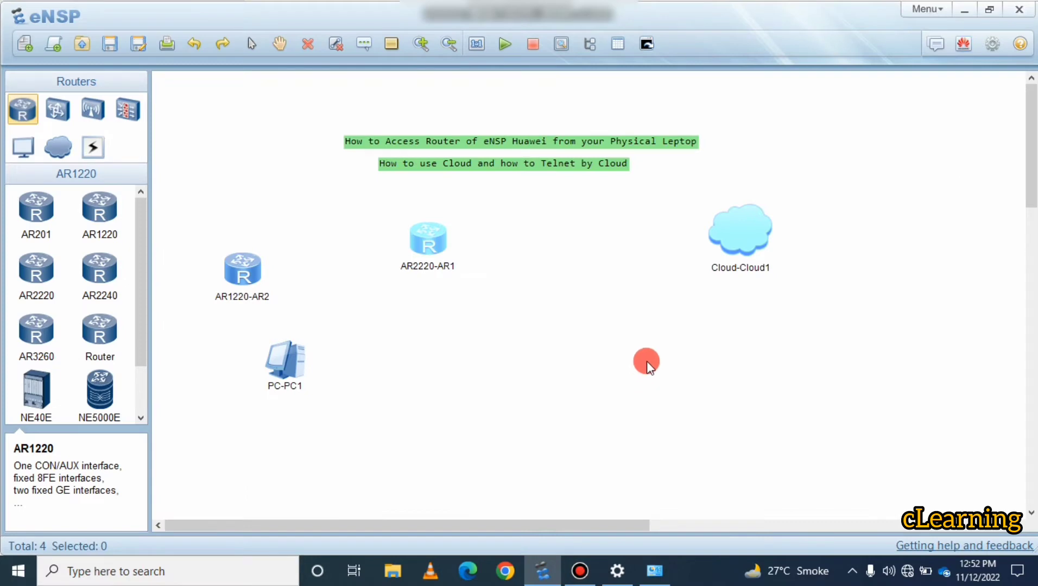
double_click(728, 230)
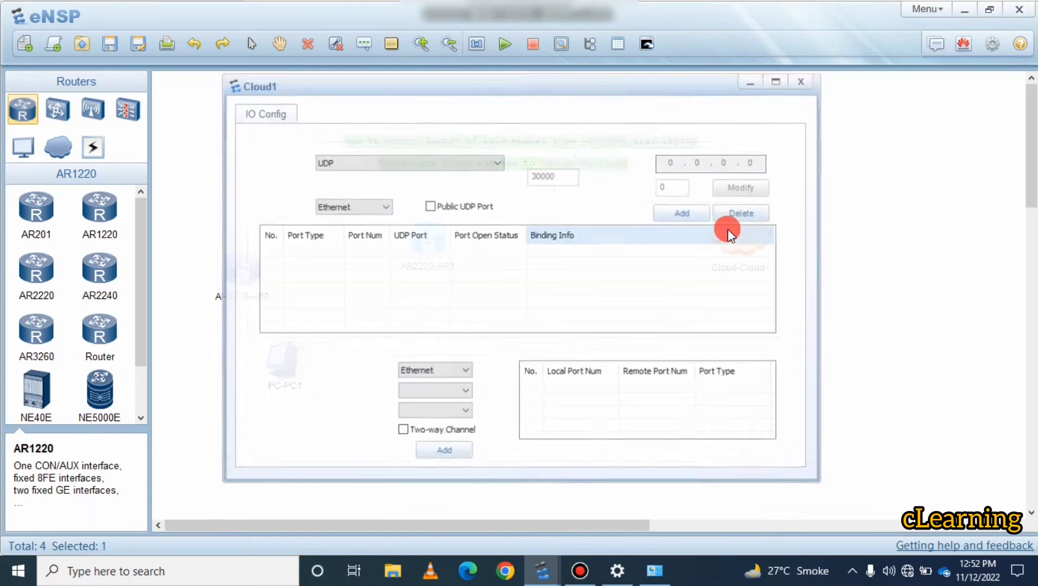
drag(556, 88, 593, 89)
click(408, 208)
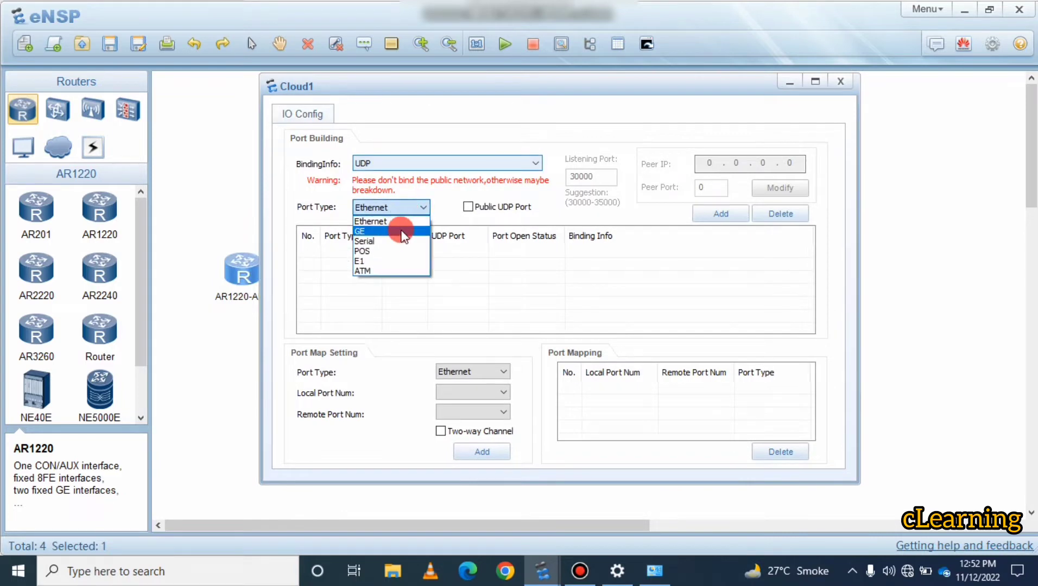
click(403, 232)
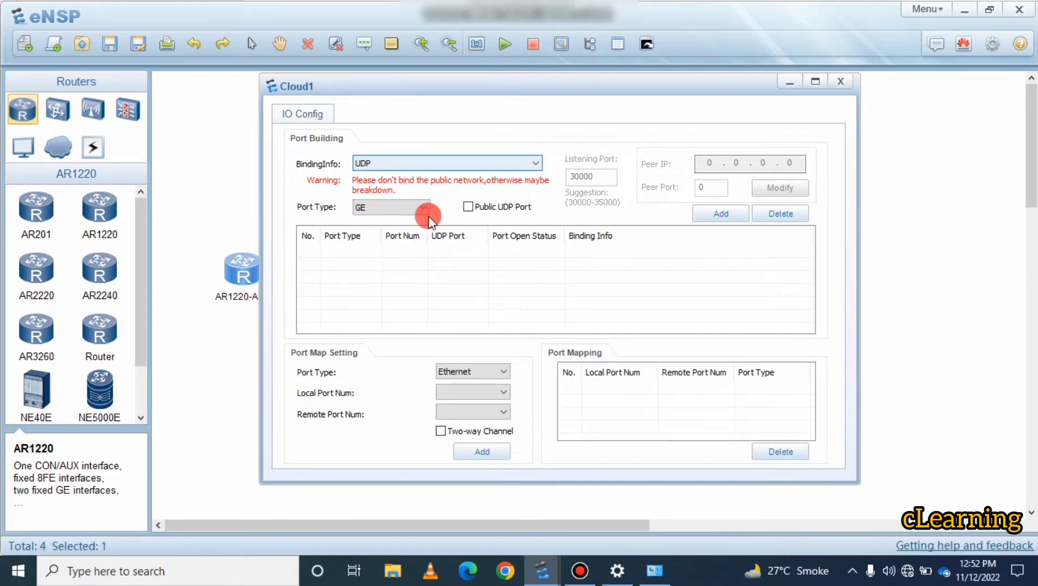
click(690, 212)
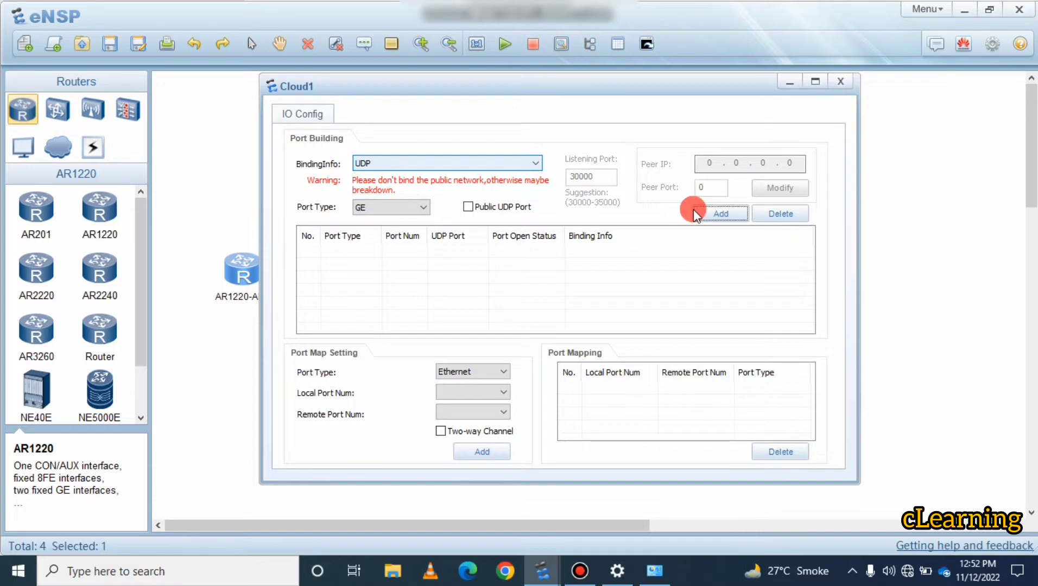
click(417, 166)
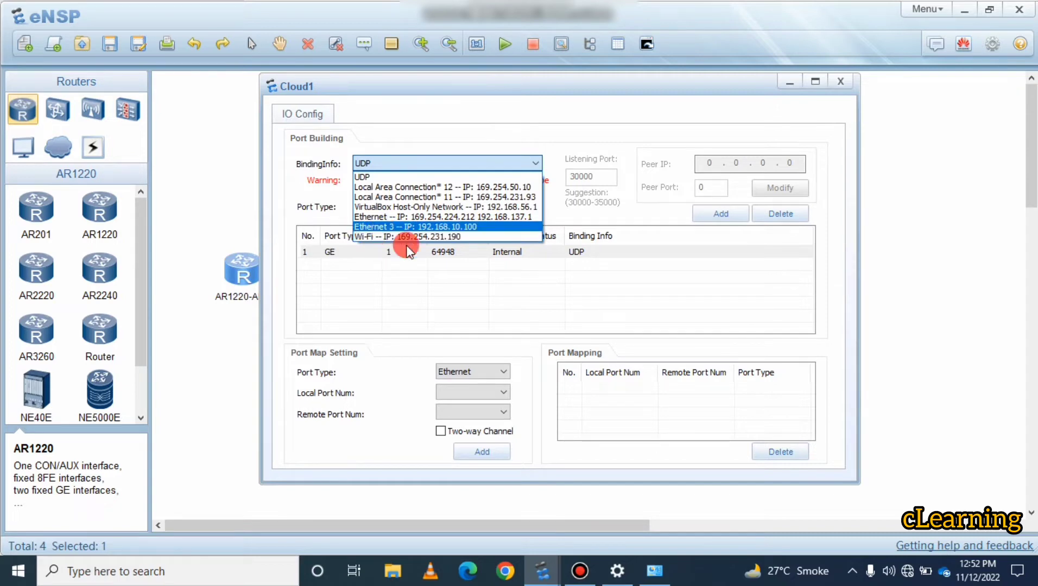
click(619, 570)
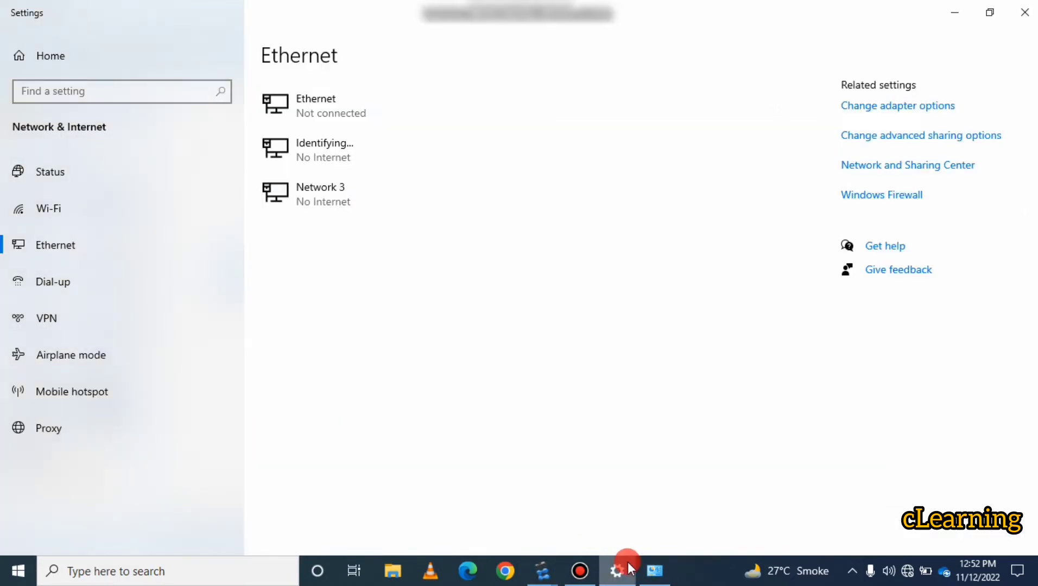
Open Ethernet 4's IPv4 properties and switch to Use the following IP address
click(887, 108)
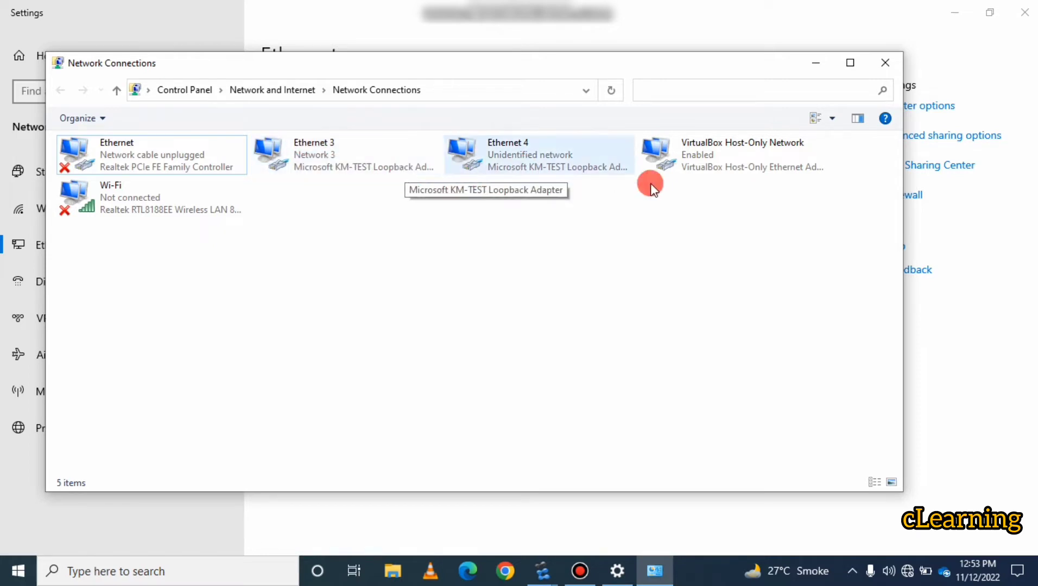
double_click(522, 157)
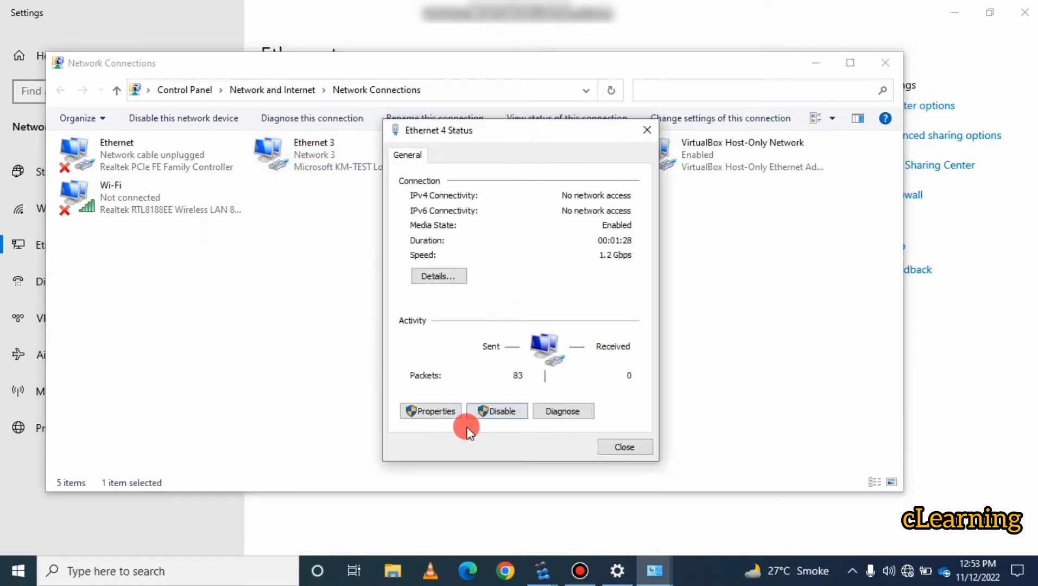
click(429, 416)
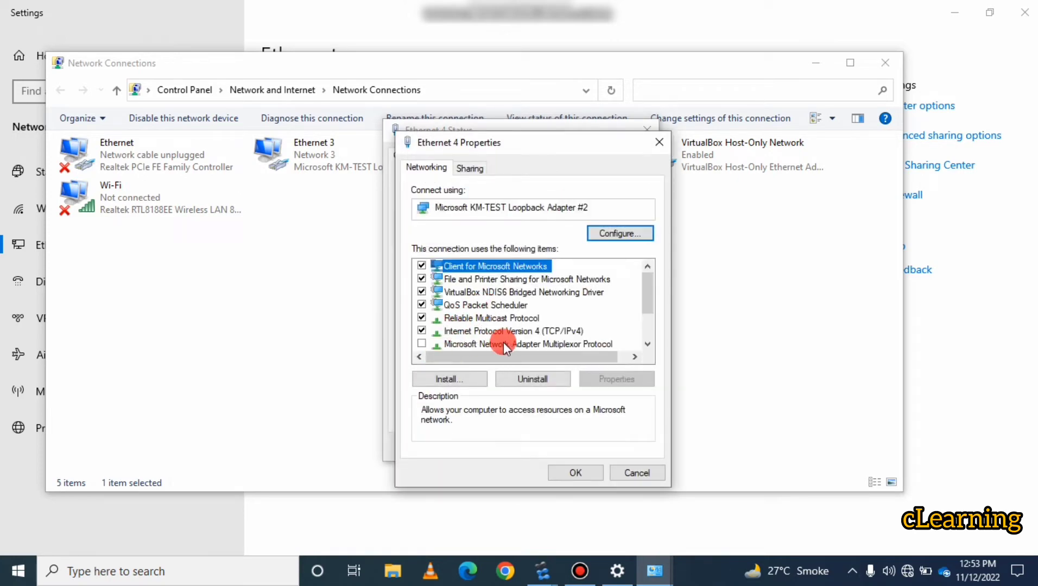
click(500, 333)
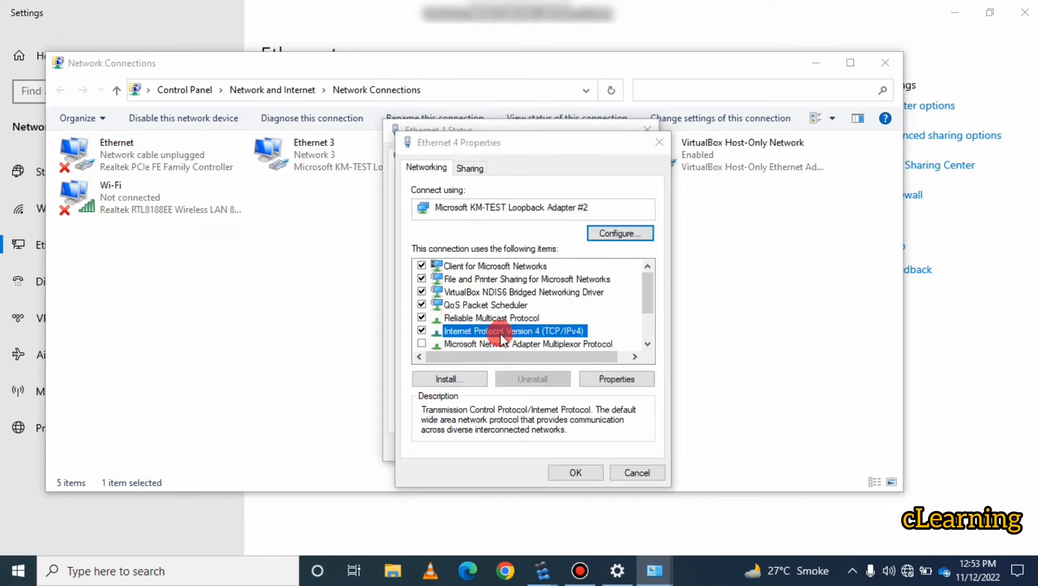
double_click(500, 332)
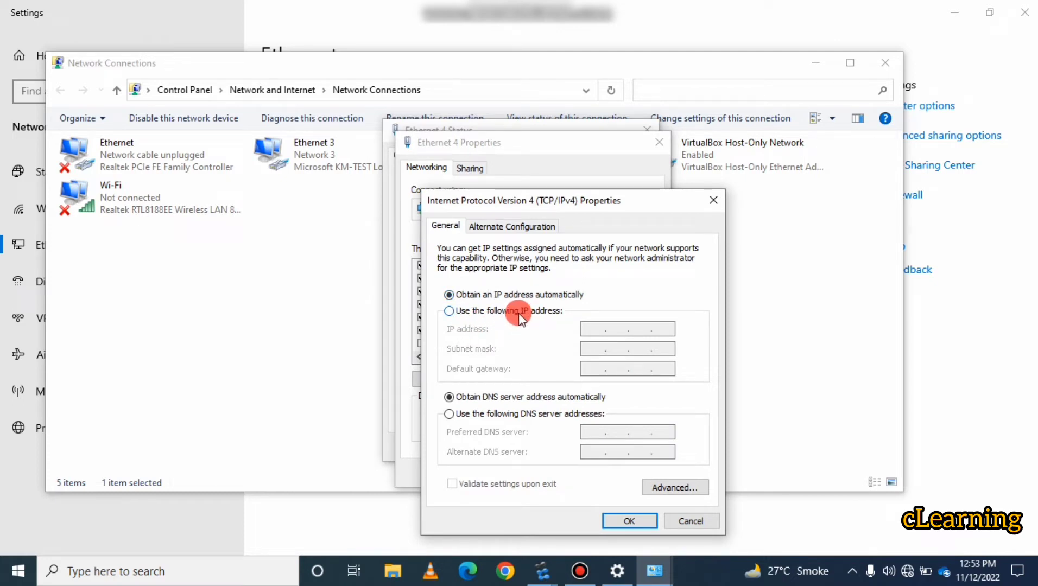
click(518, 314)
click(587, 328)
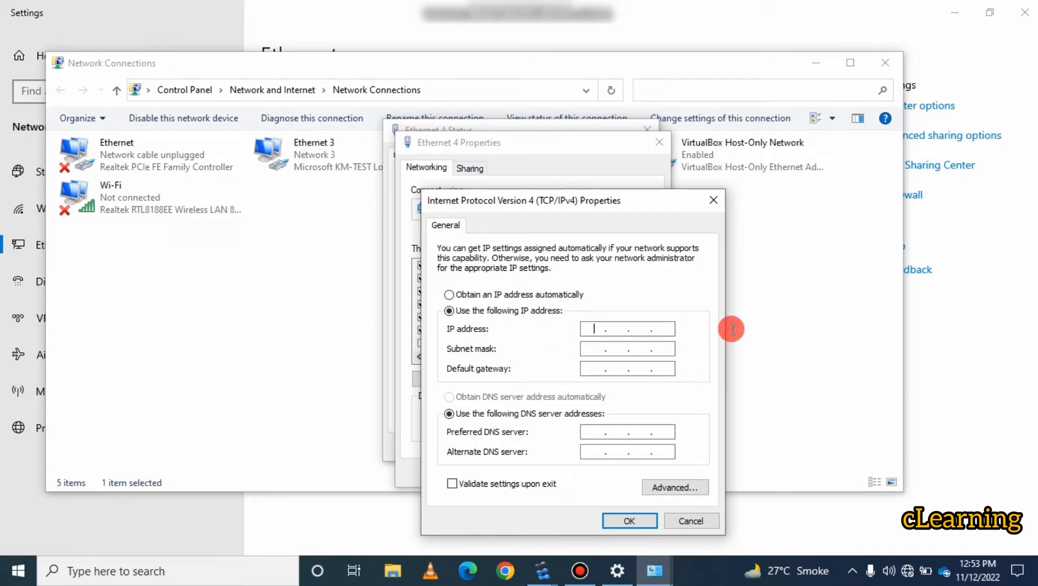
click(595, 348)
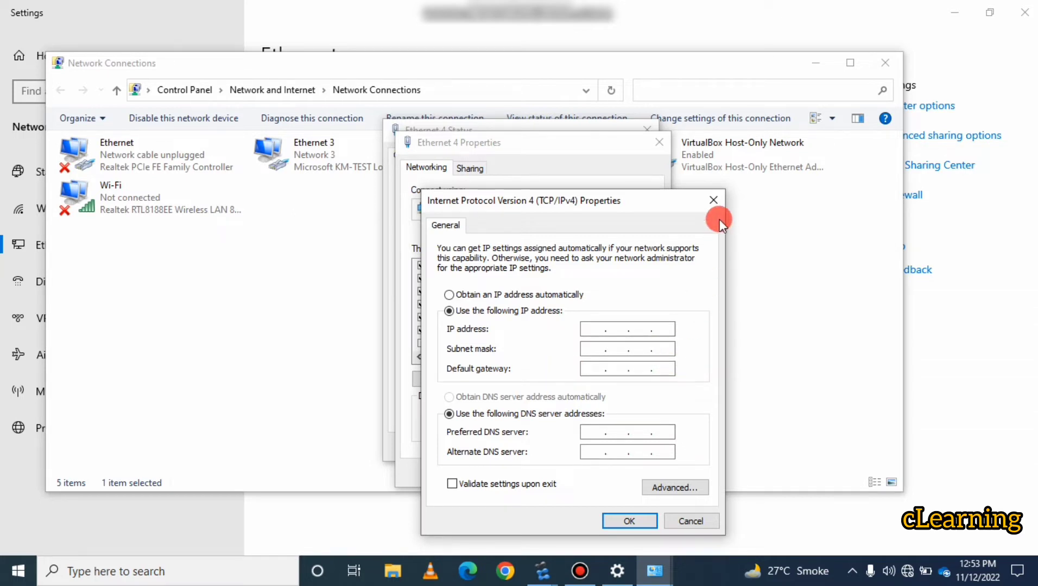
Close Ethernet 4's dialogs without saving and open Ethernet 3's status
click(716, 203)
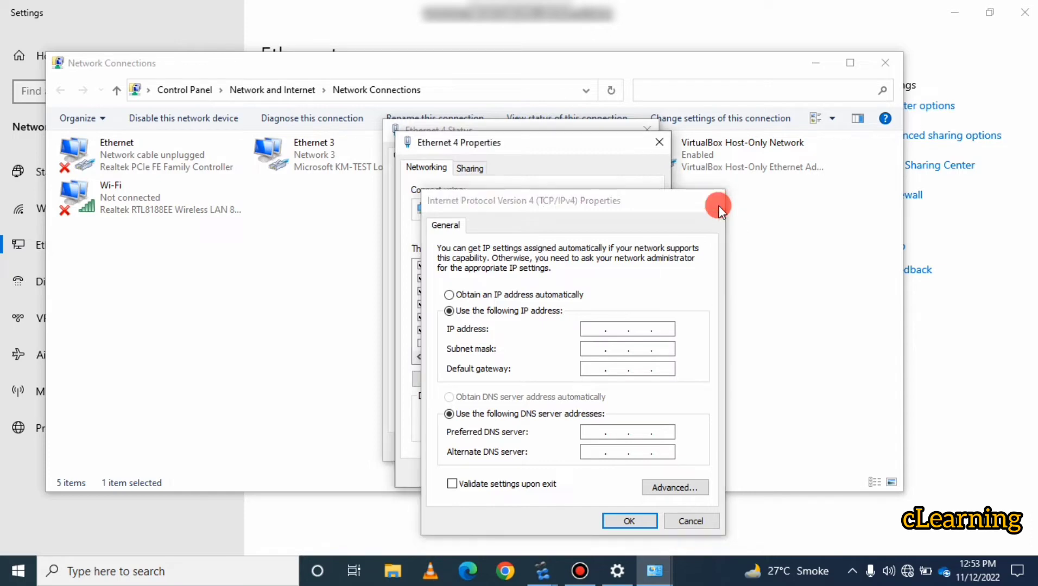
click(657, 143)
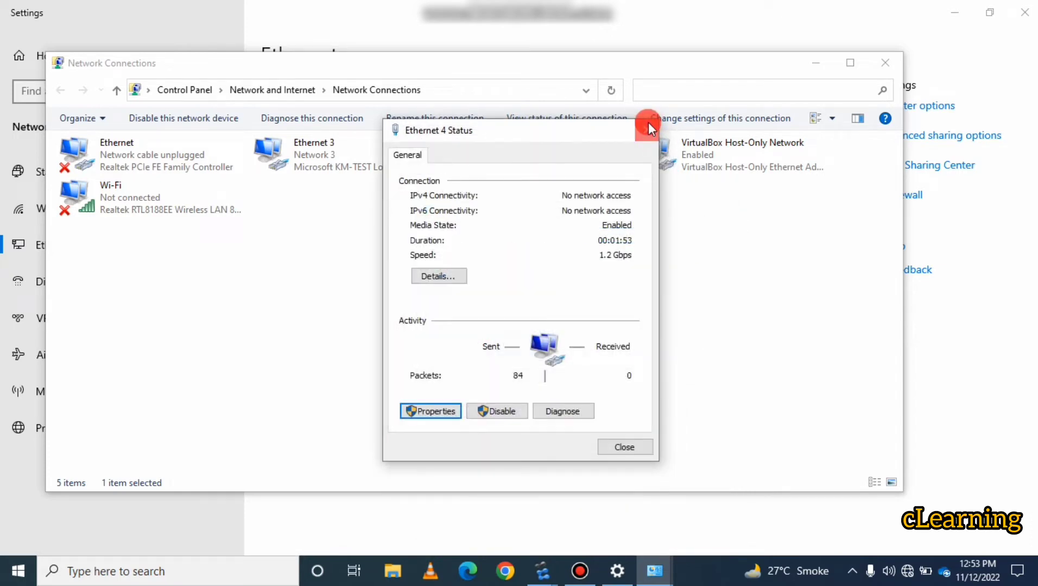
click(649, 128)
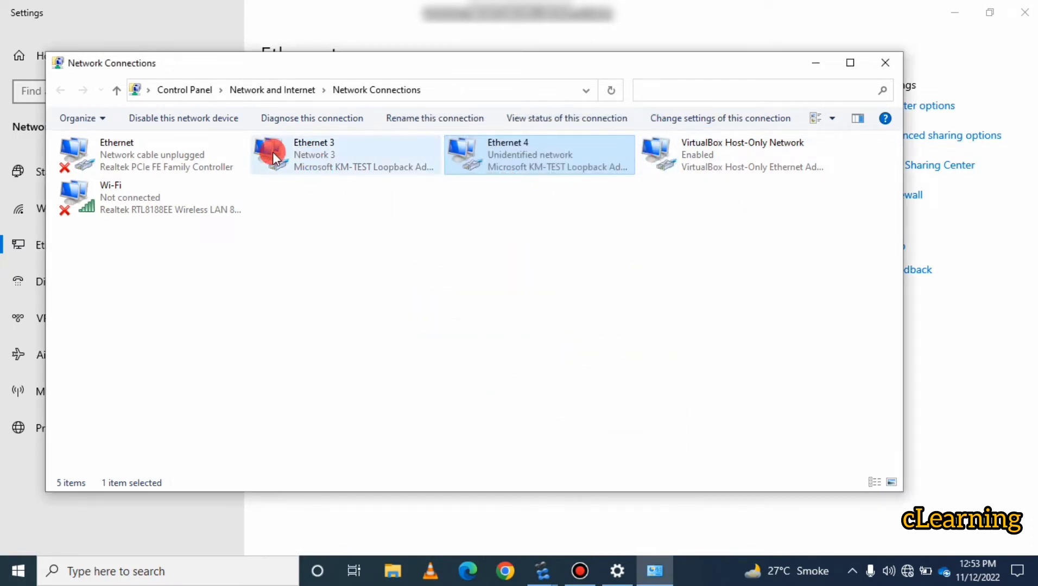
double_click(310, 154)
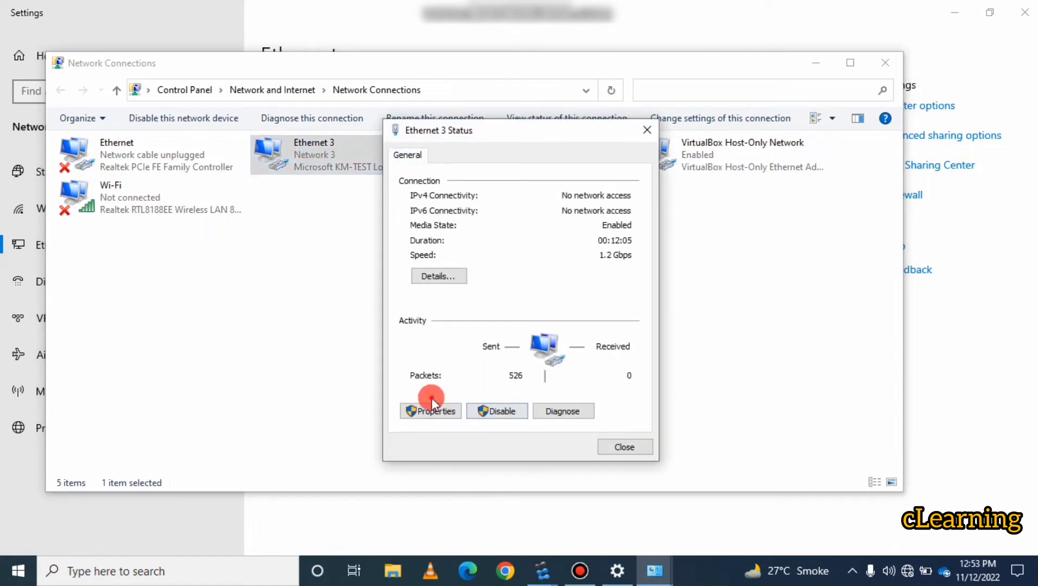
Give Ethernet 3 static IPv4 192.168.10.100 with gateway 192.168.10.1
click(430, 412)
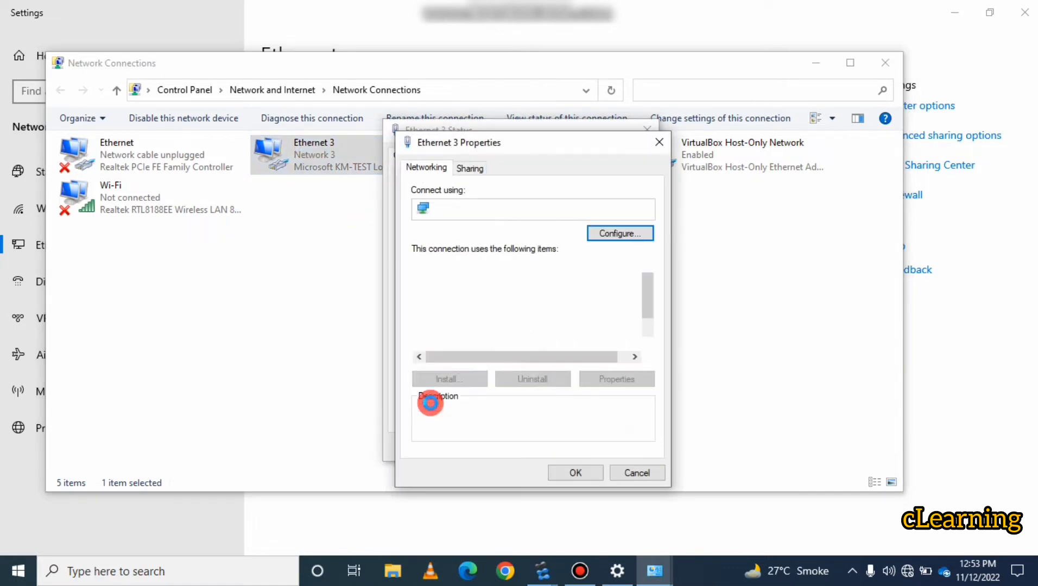
double_click(491, 330)
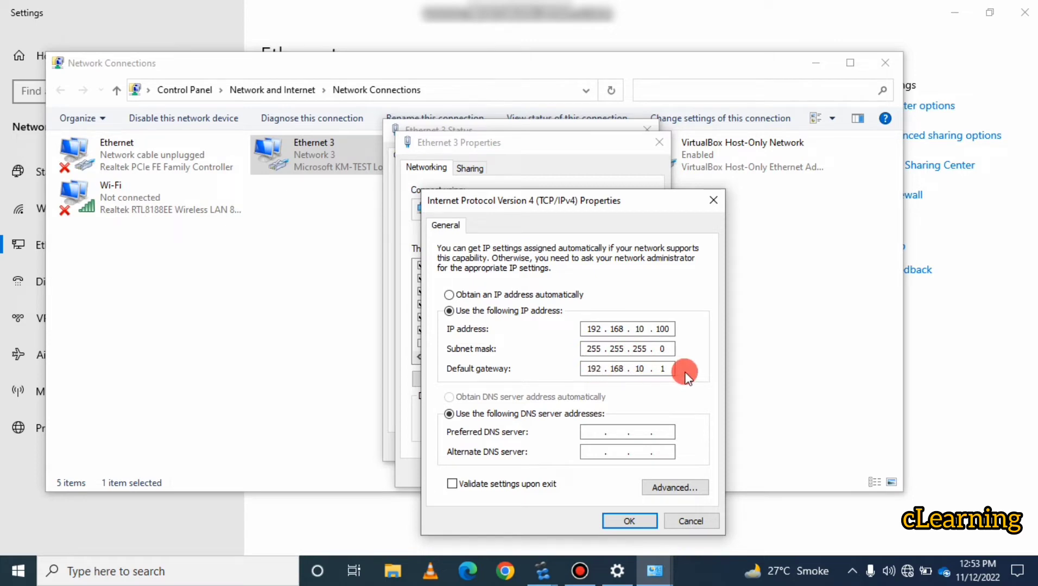
drag(666, 369, 586, 369)
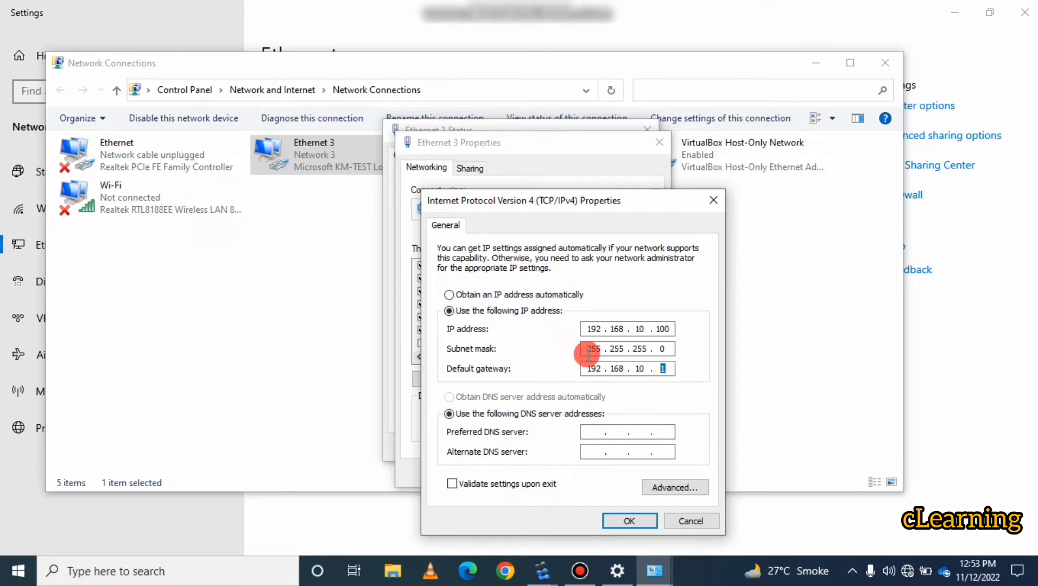
click(629, 520)
Close Ethernet 3's dialogs and Network Connections, returning to the eNSP topology
click(658, 141)
click(648, 129)
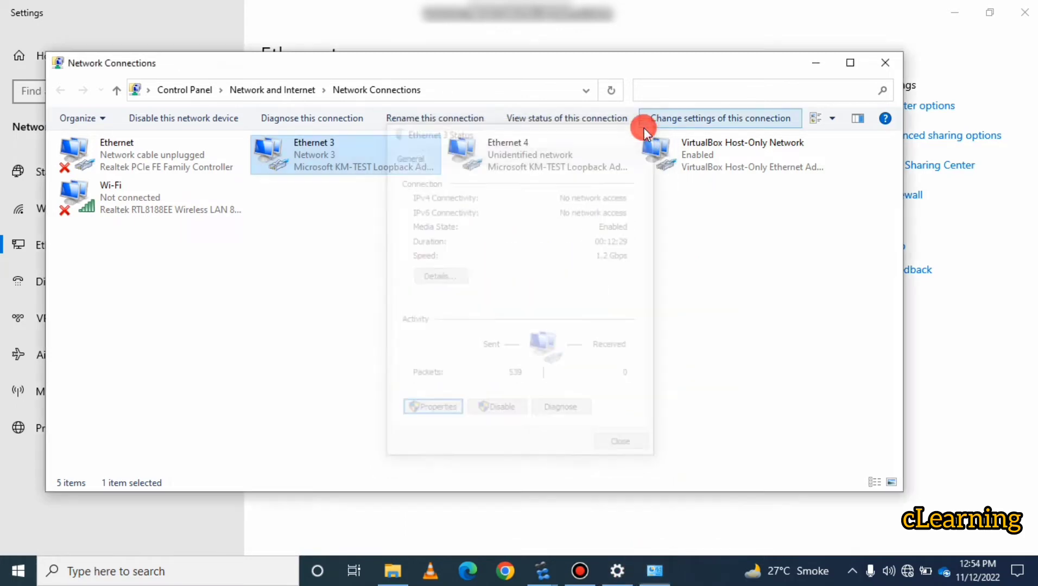
click(885, 62)
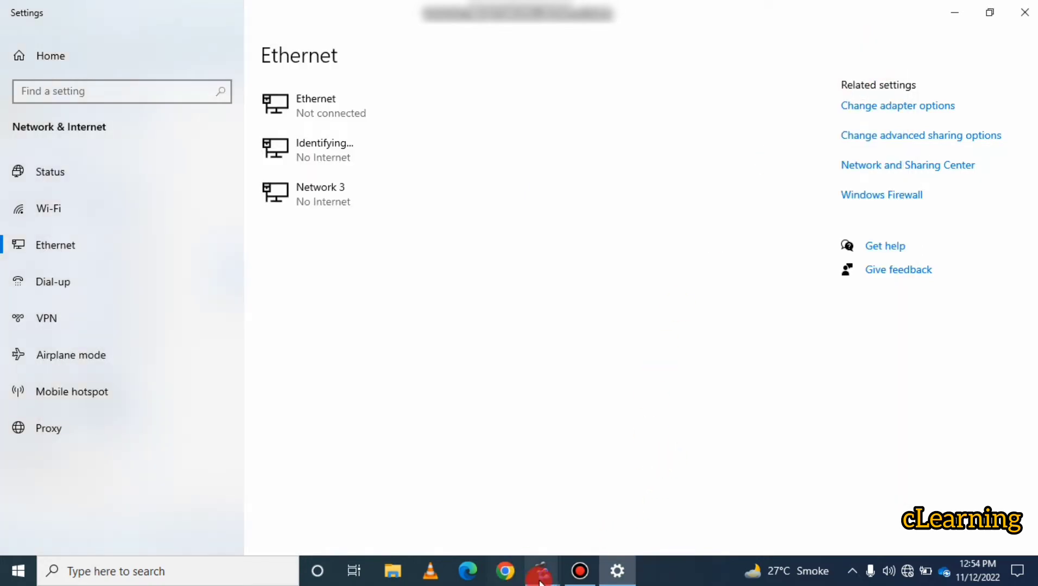
mouse_move(542, 570)
click(484, 521)
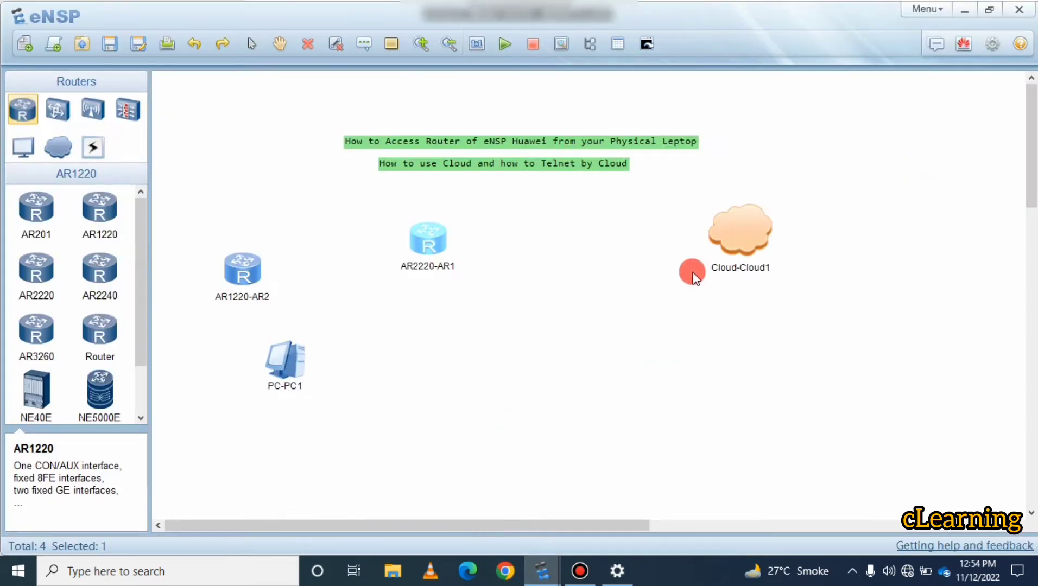
Bind Cloud1 to the Ethernet 3 adapter and add it as a port
double_click(738, 232)
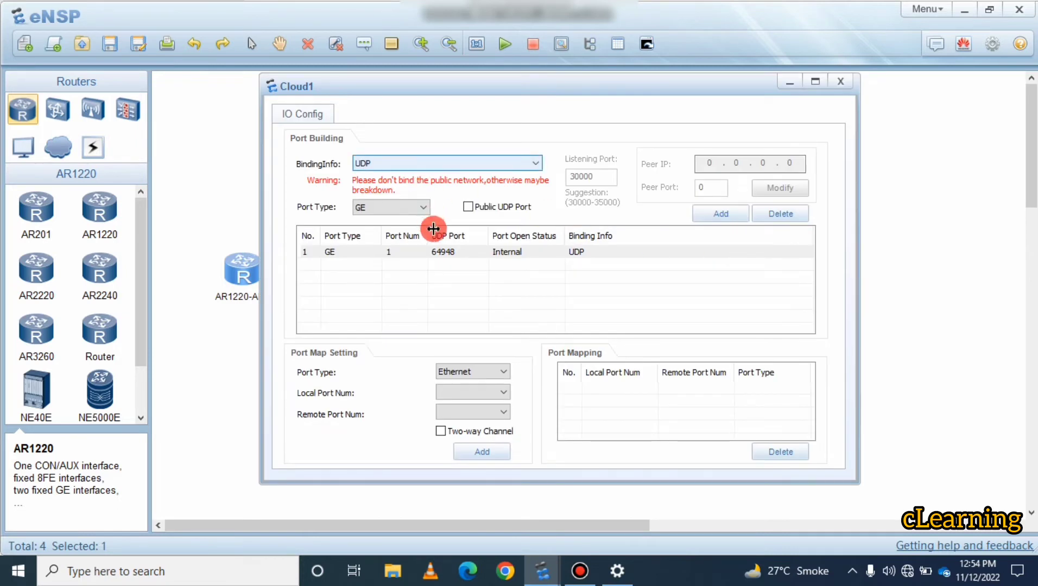
click(450, 170)
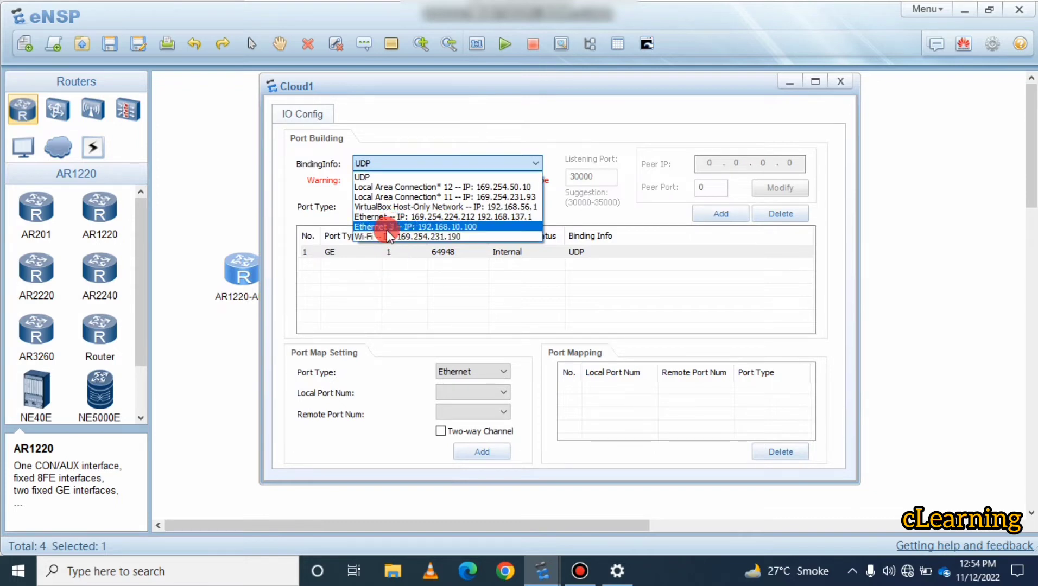
click(422, 227)
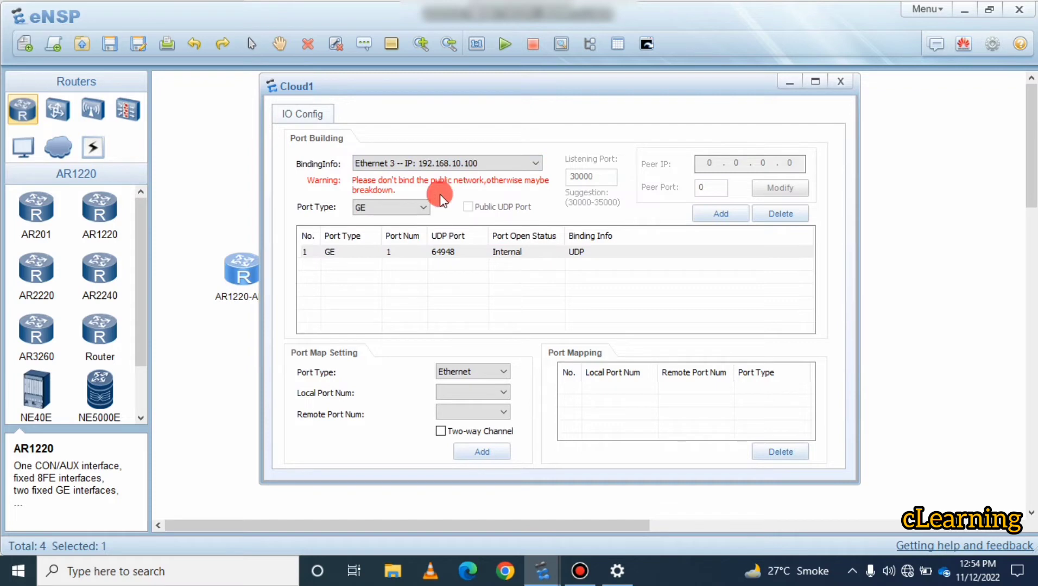
click(728, 213)
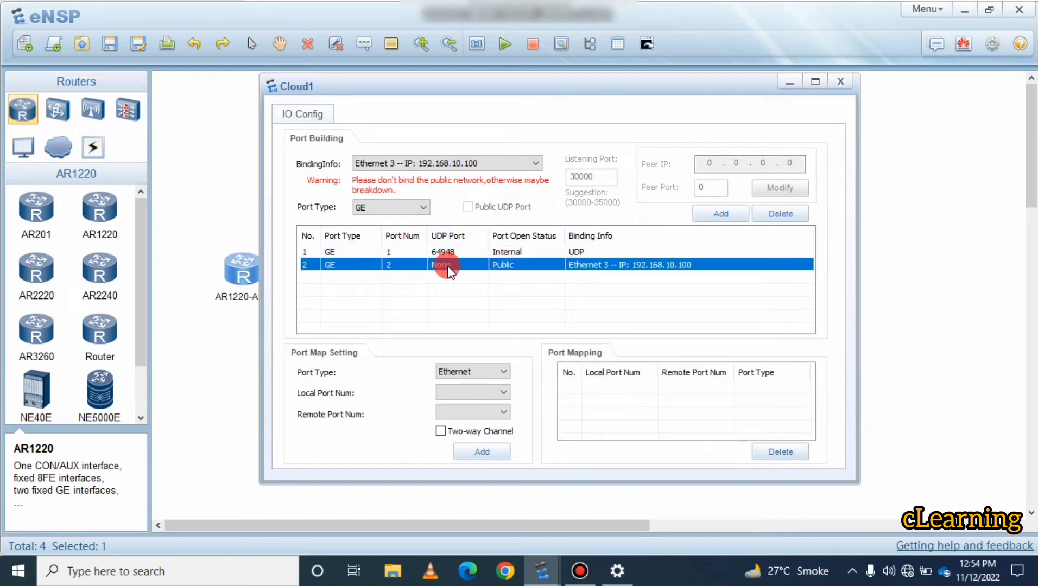
Add a two-way GE port mapping from port 1 to port 2 in Cloud1
click(471, 372)
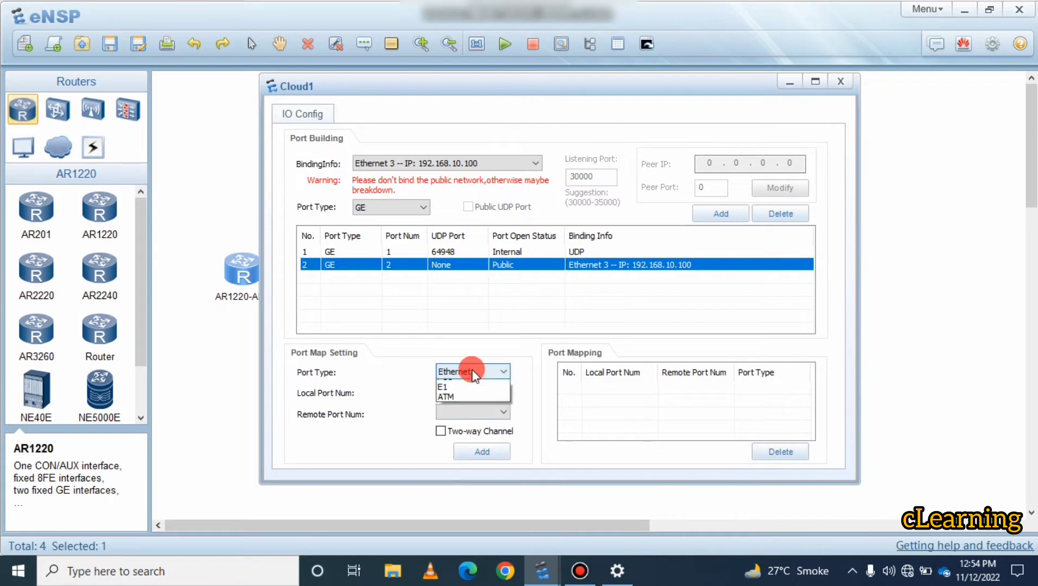
click(470, 397)
click(459, 413)
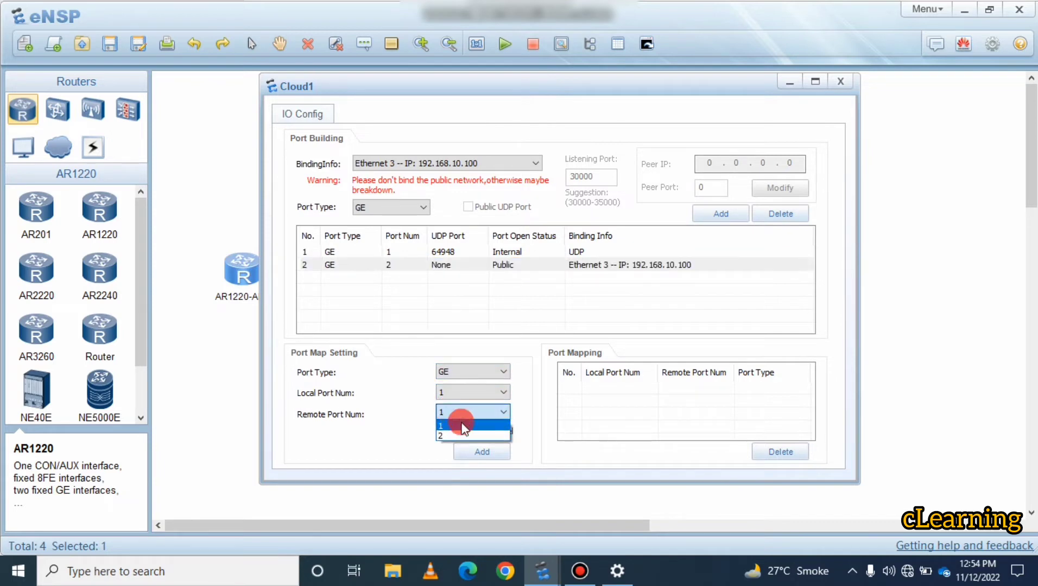
click(460, 432)
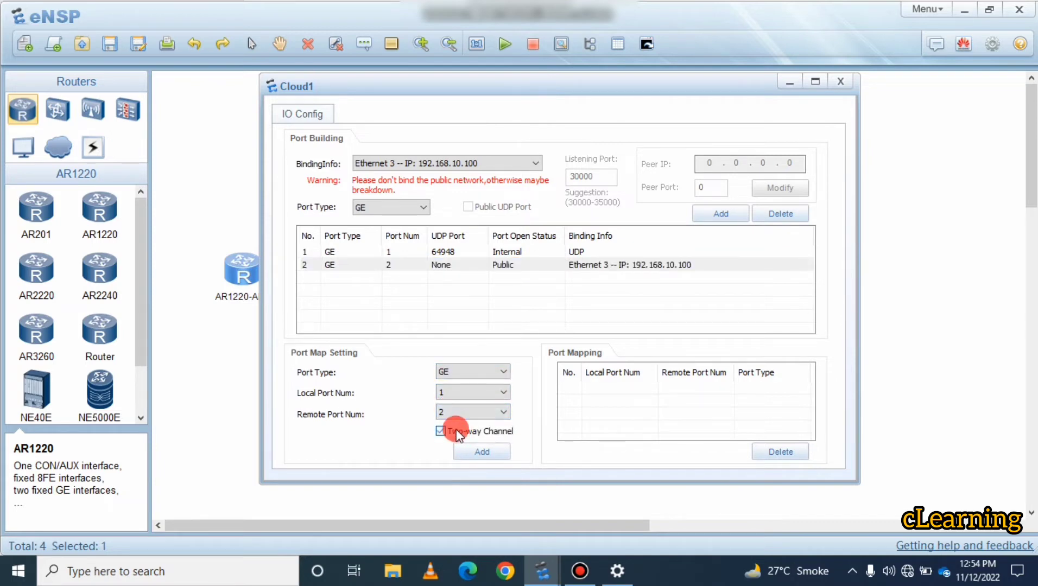
click(460, 433)
click(465, 453)
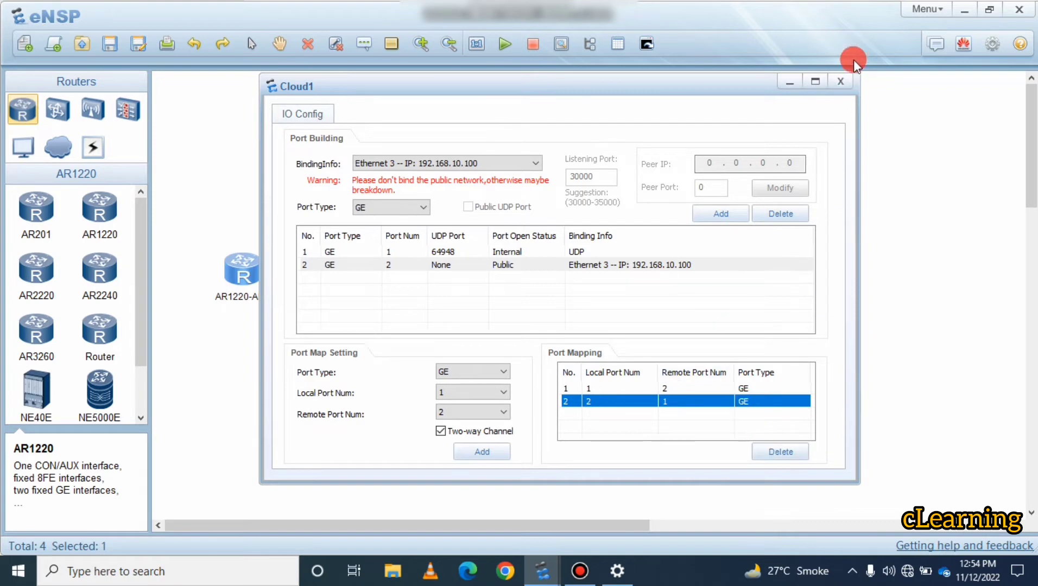
click(841, 81)
Connect AR1's GE 0/0/0 to Cloud1's GE 0/0/1 with a copper cable
click(91, 148)
click(100, 206)
click(441, 250)
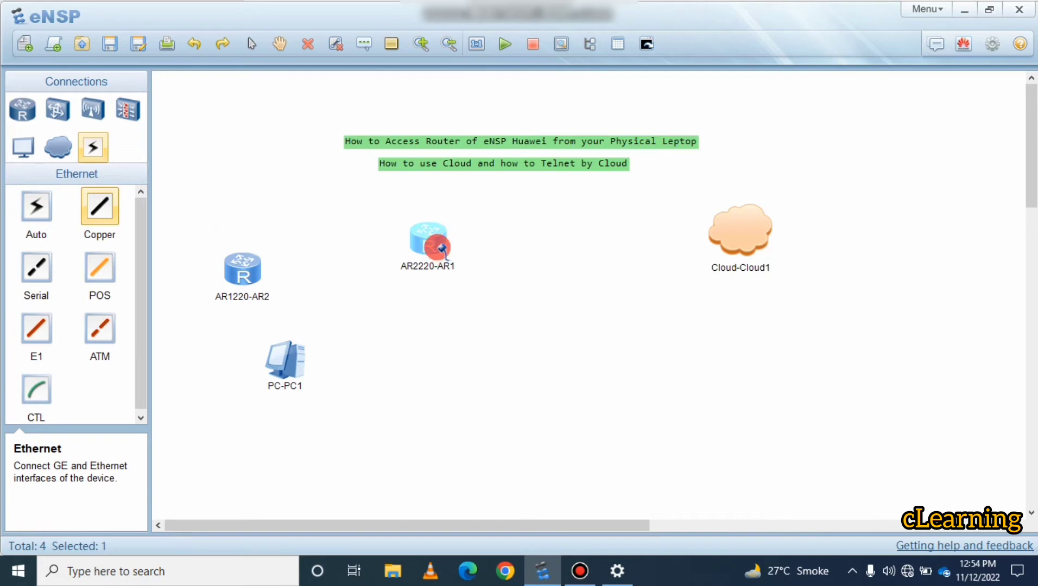
click(462, 258)
click(744, 230)
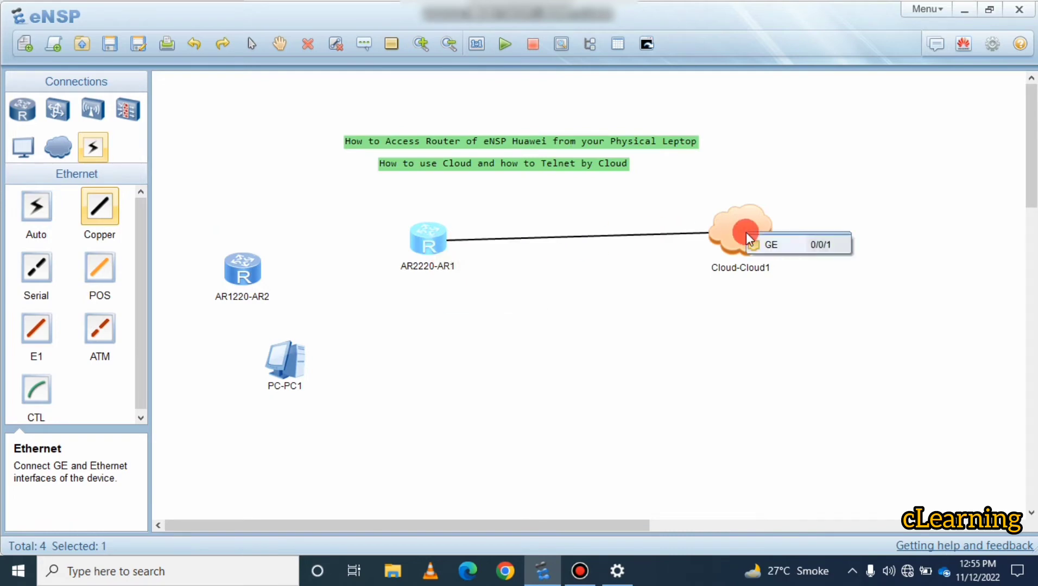
click(749, 243)
right_click(438, 249)
Open AR1's console and enter system view with sys
double_click(433, 233)
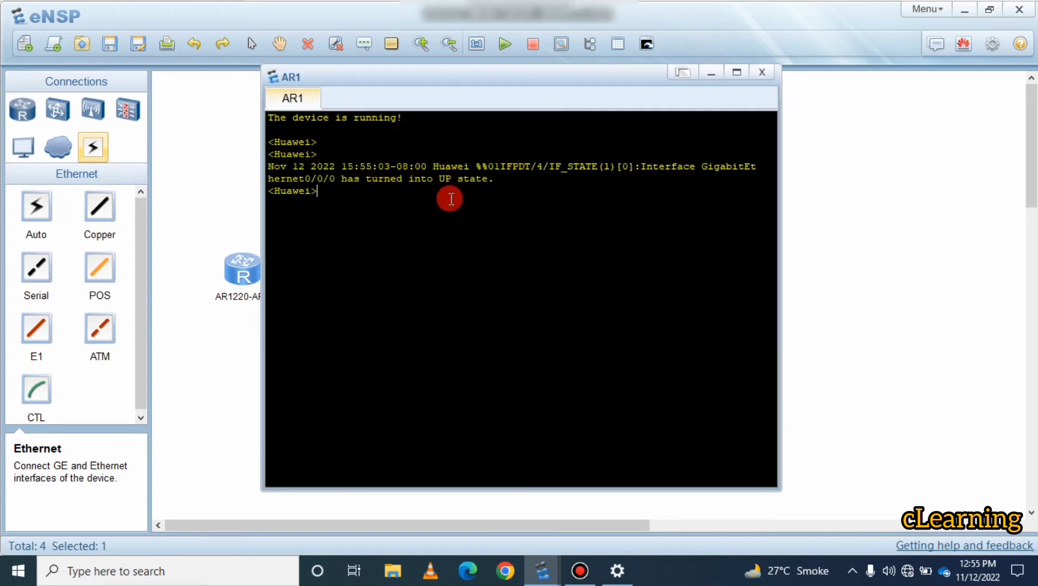
text(sty)
key(BackSpace)
key(BackSpace)
key(BackSpace)
text(sys)
key(Return)
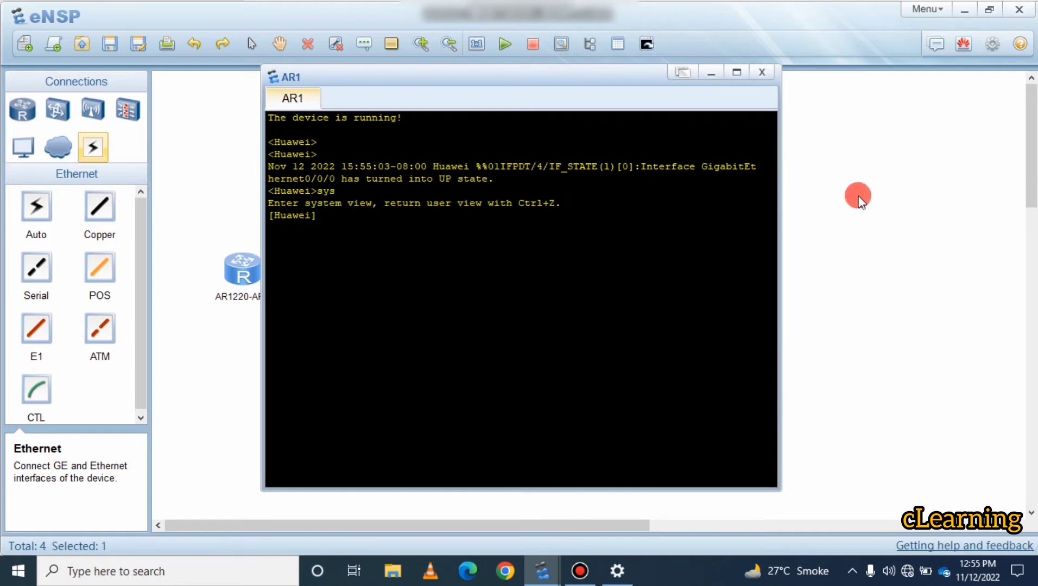
click(880, 204)
double_click(411, 236)
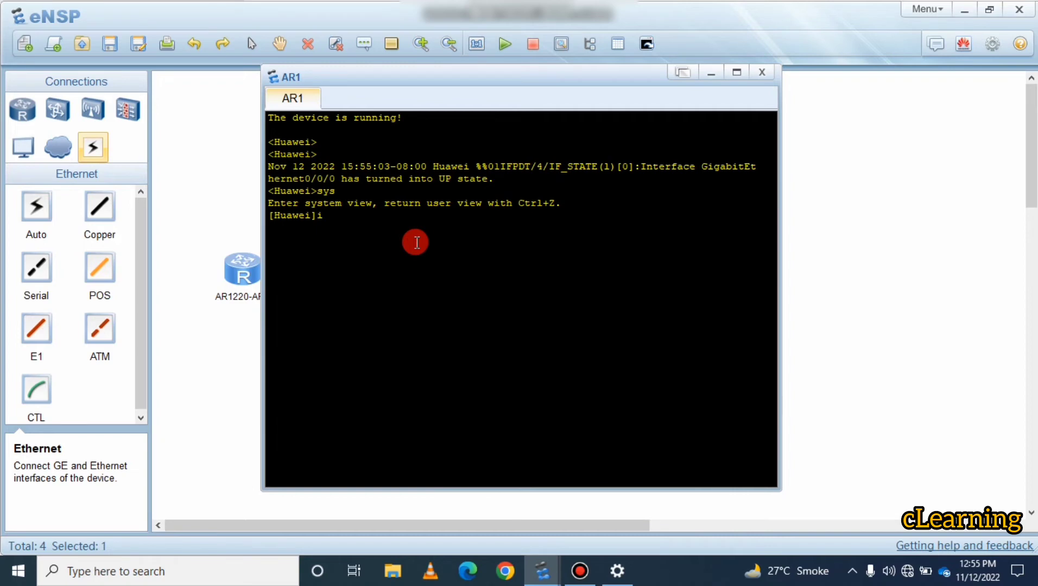
Enter interface GigabitEthernet 0/0/0 and assign ip address 192.168.10.1 24
text(int)
key(Tab)
text(g)
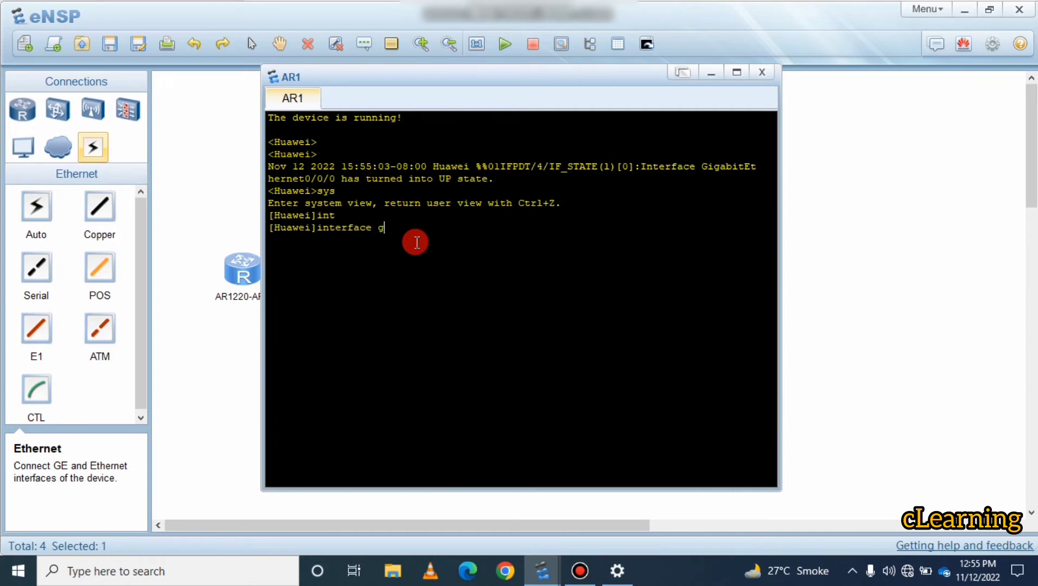
key(Tab)
key(Tab)
text(0/0/0)
key(Return)
text(ip a)
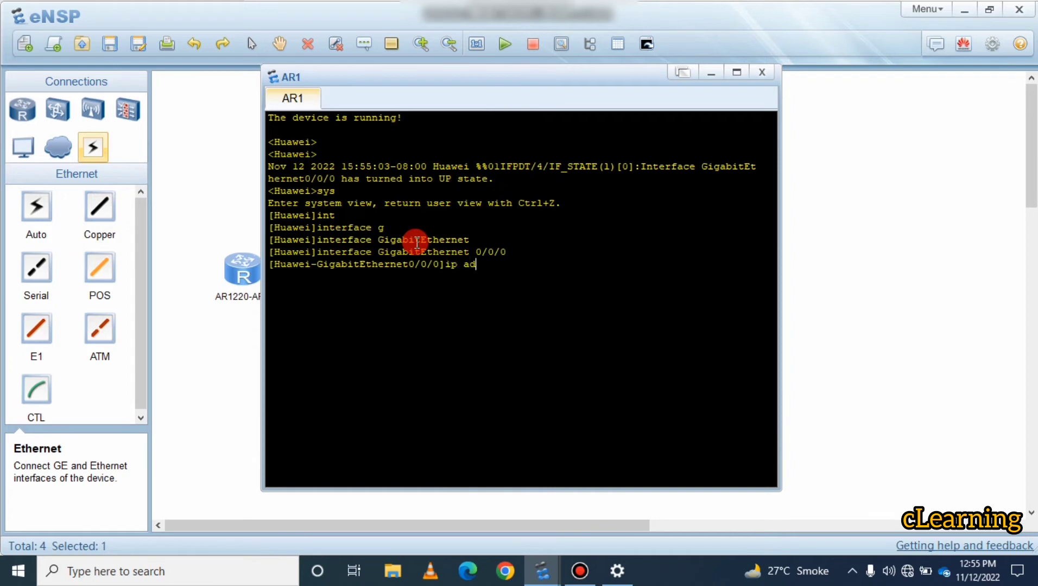
text(d)
key(Tab)
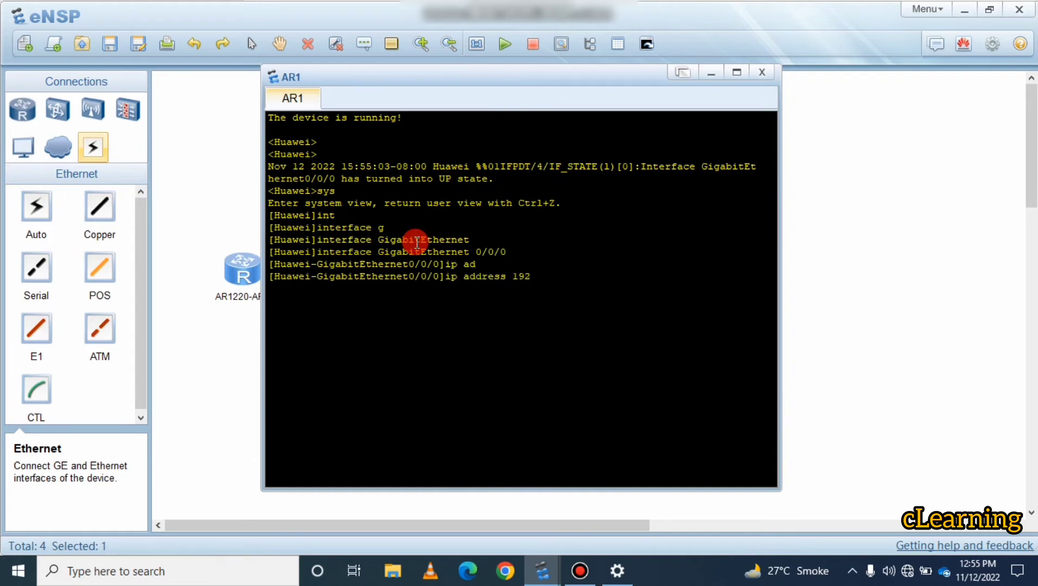
text(192.168.10.1 2)
text(4)
key(Return)
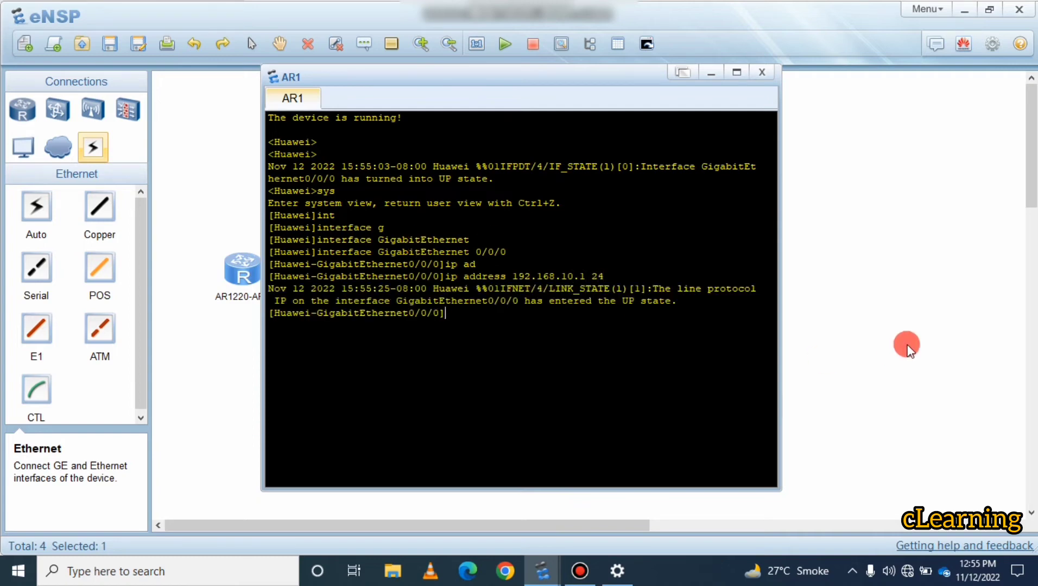
Nudge AR1 on the canvas, then quit interface view back to system view
click(907, 347)
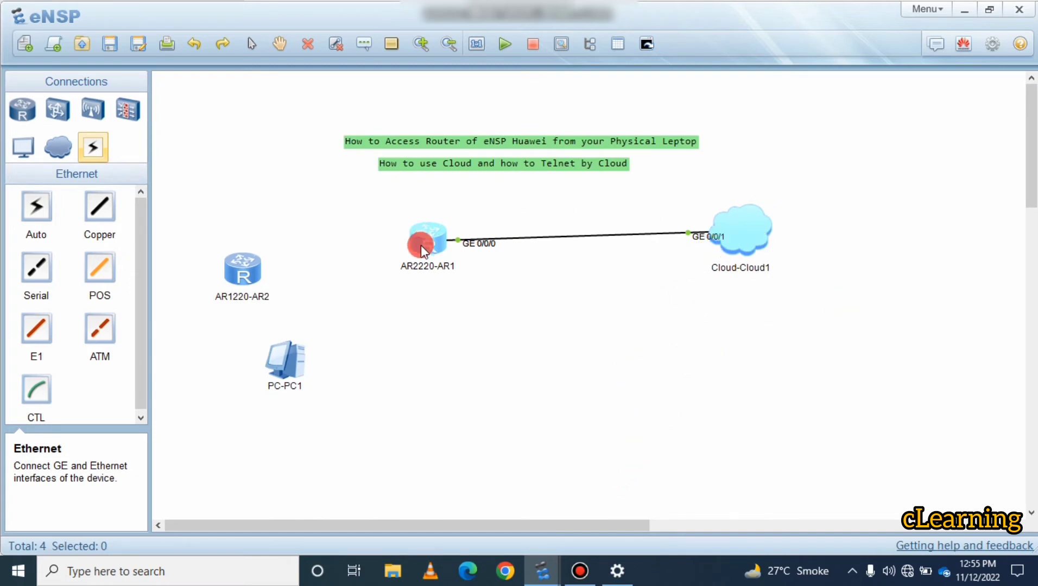
drag(424, 251, 419, 244)
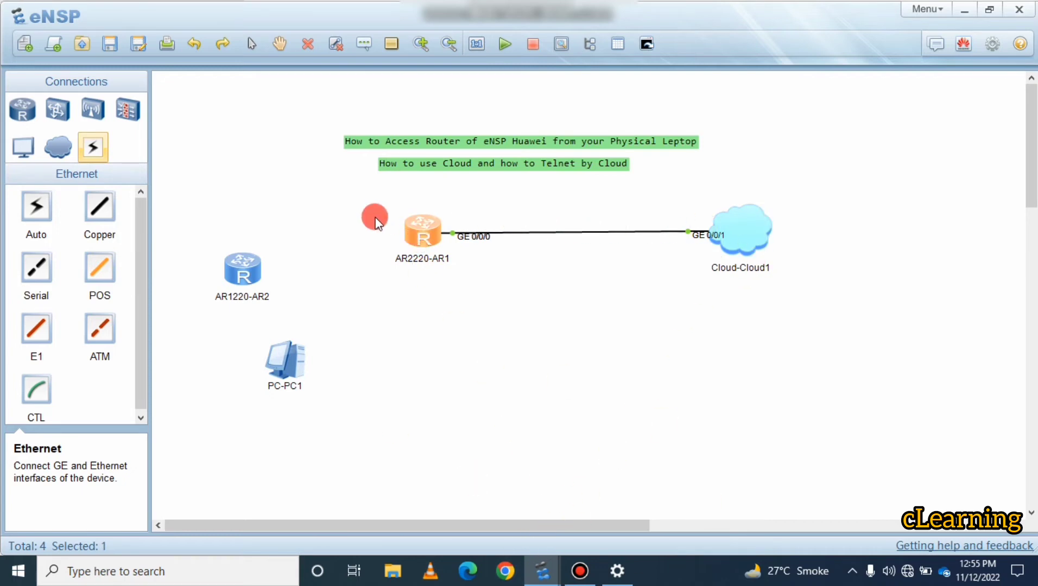
double_click(408, 236)
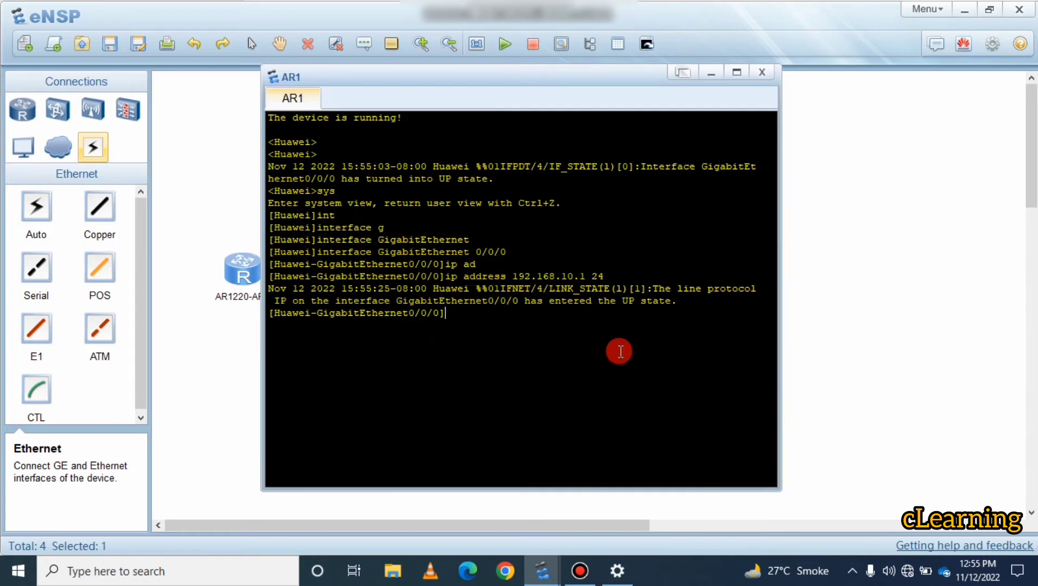
text(q)
key(Return)
key(Return)
key(Return)
key(Return)
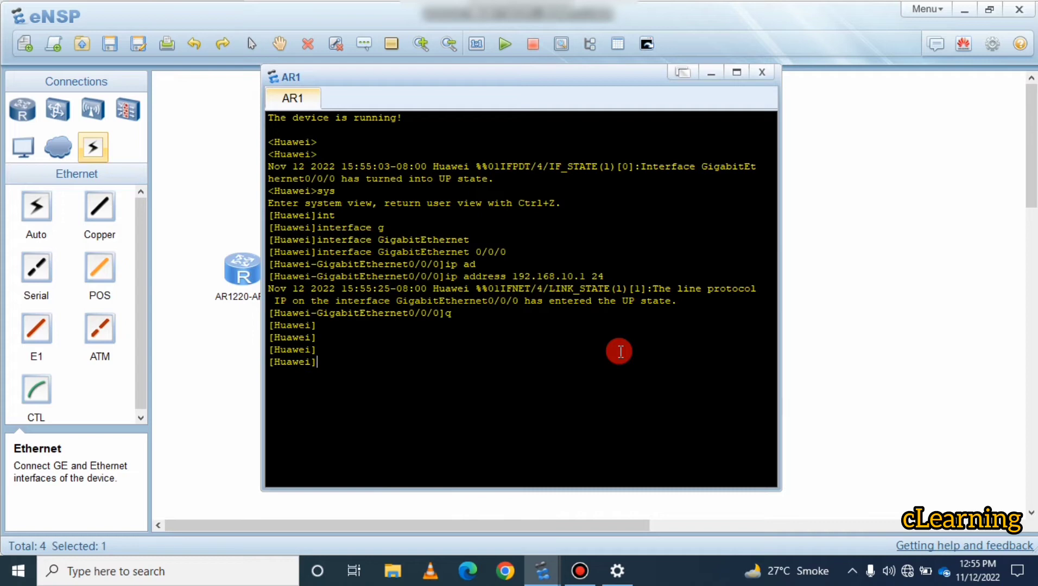
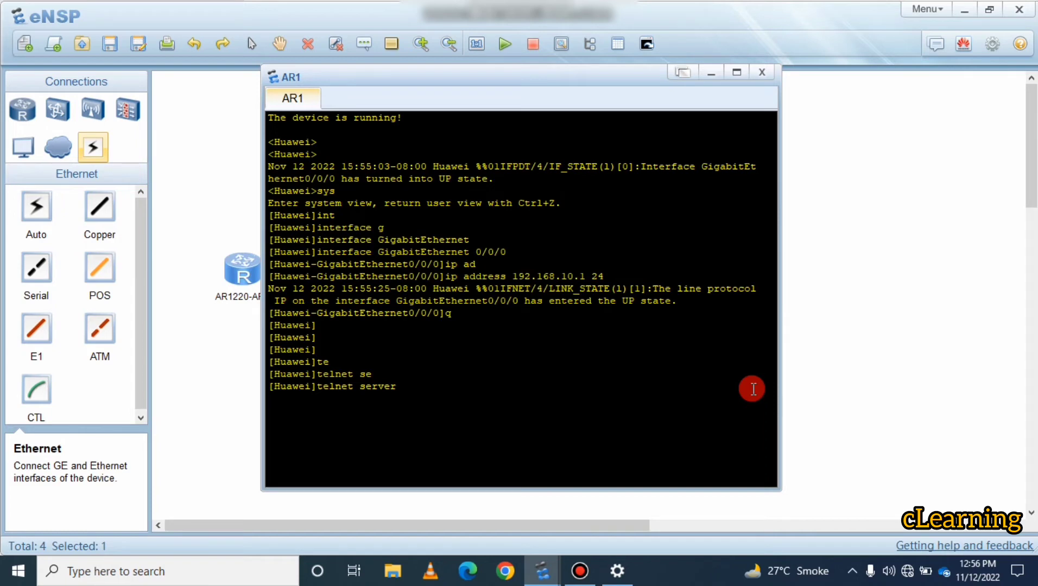
Enable the Telnet server and create AAA local user test with a cipher password
key(Tab)
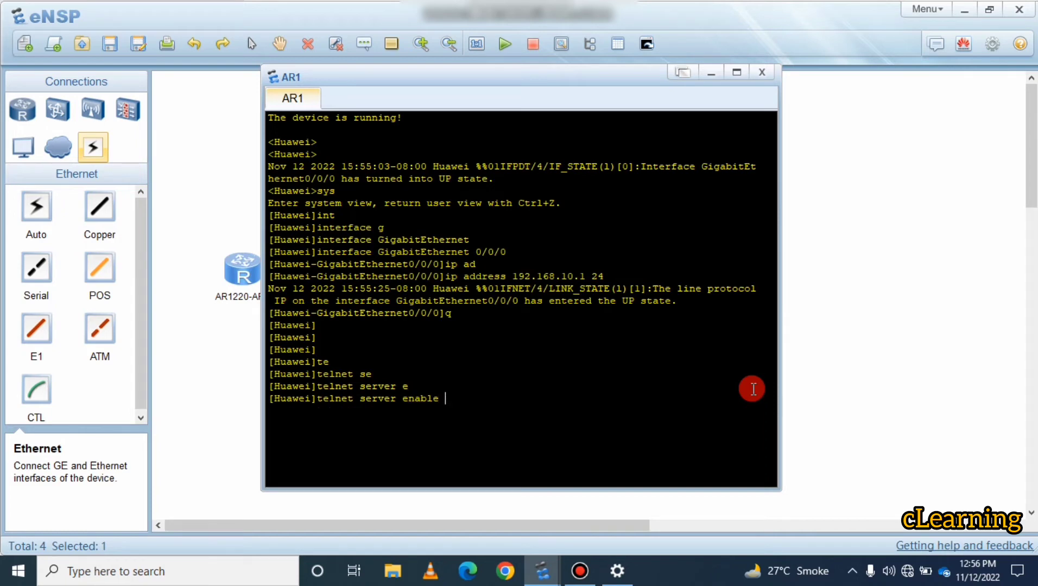
key(Return)
key(Return)
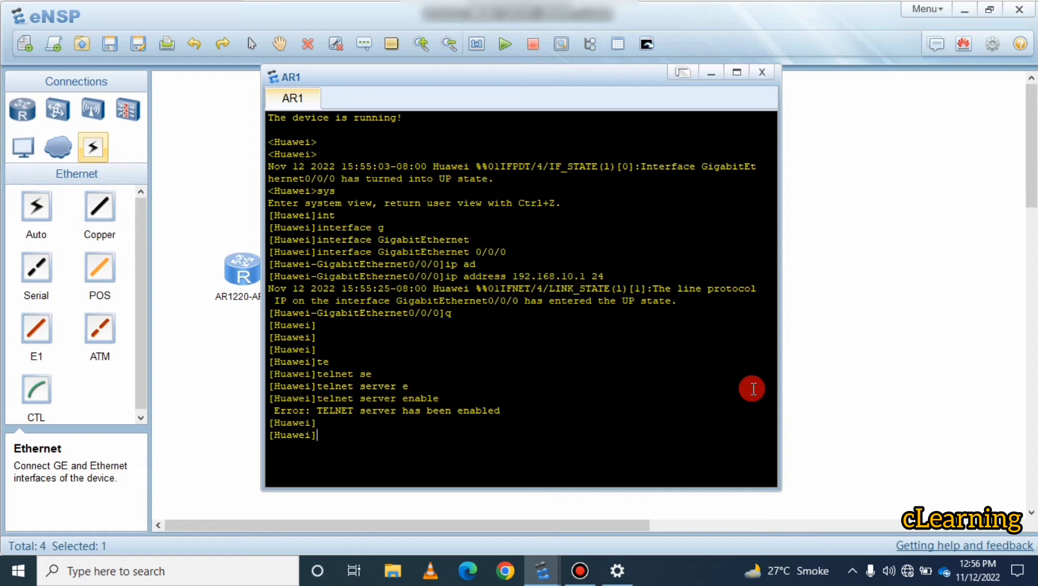
key(Return)
key(Tab)
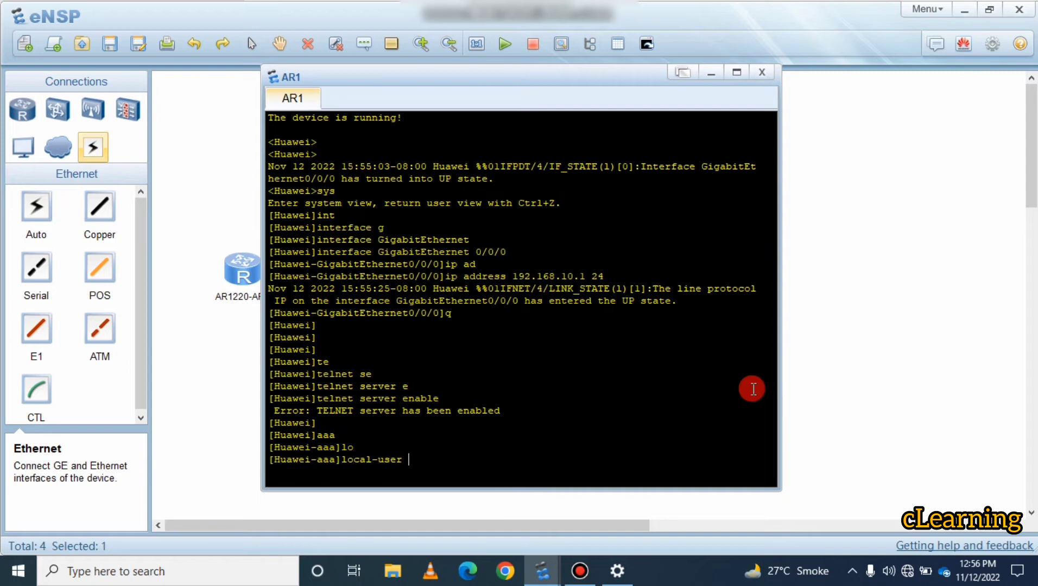
key(Tab)
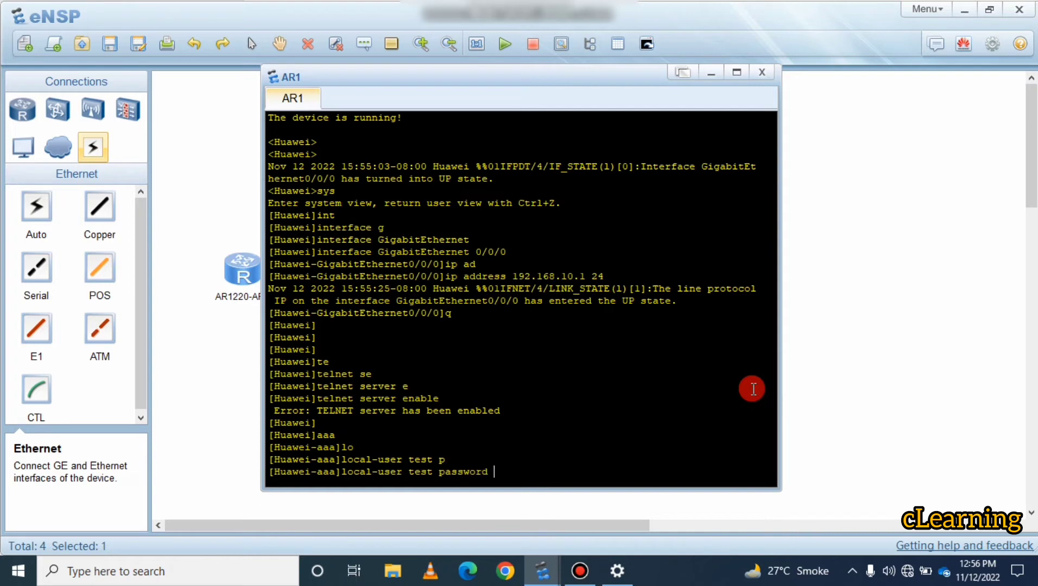
key(Tab)
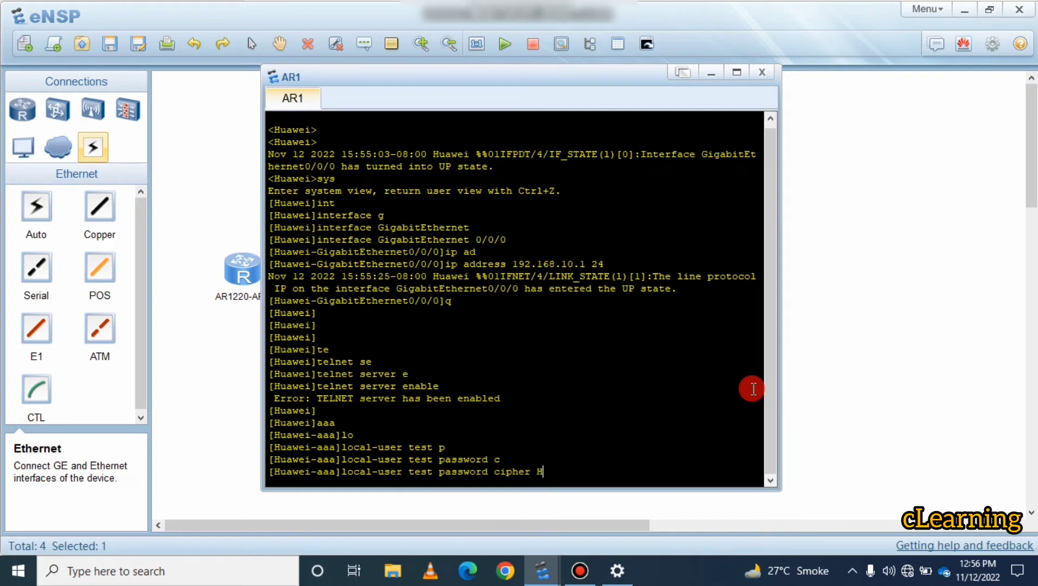
key(Return)
key(Return)
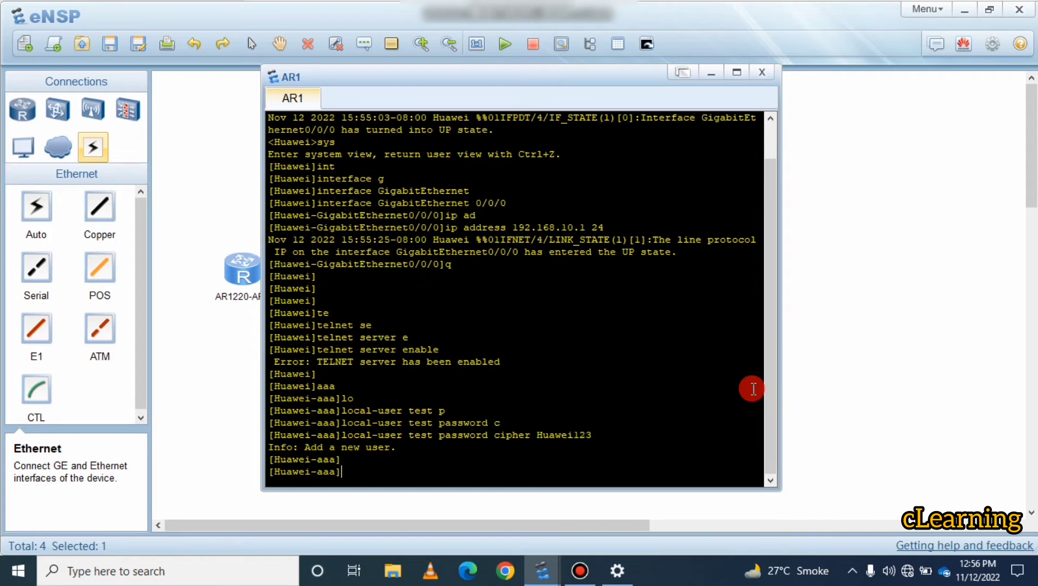
Set local user test's service type to telnet
text(lo)
key(Tab)
text(e)
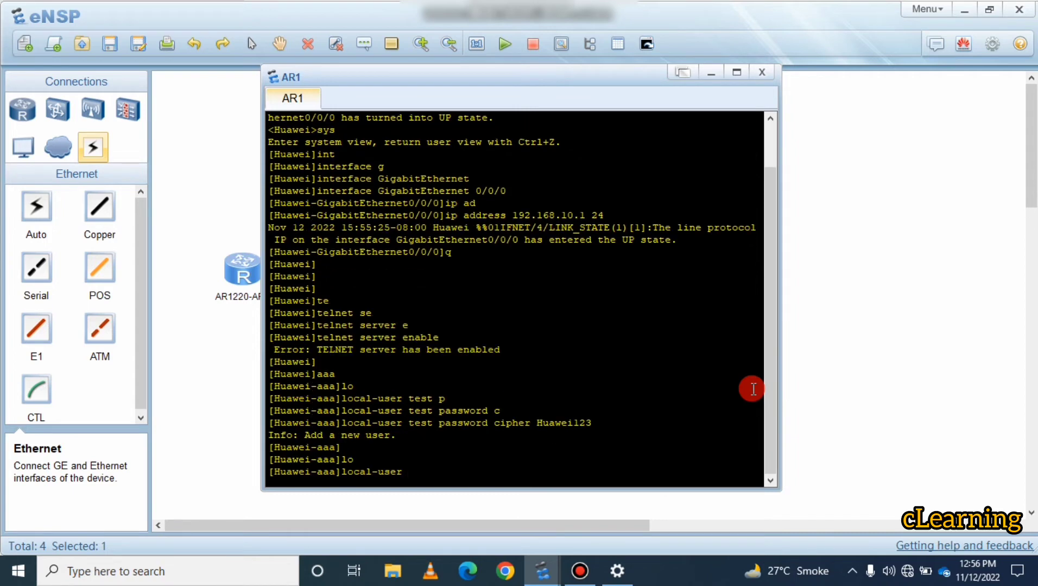
key(Tab)
key(BackSpace)
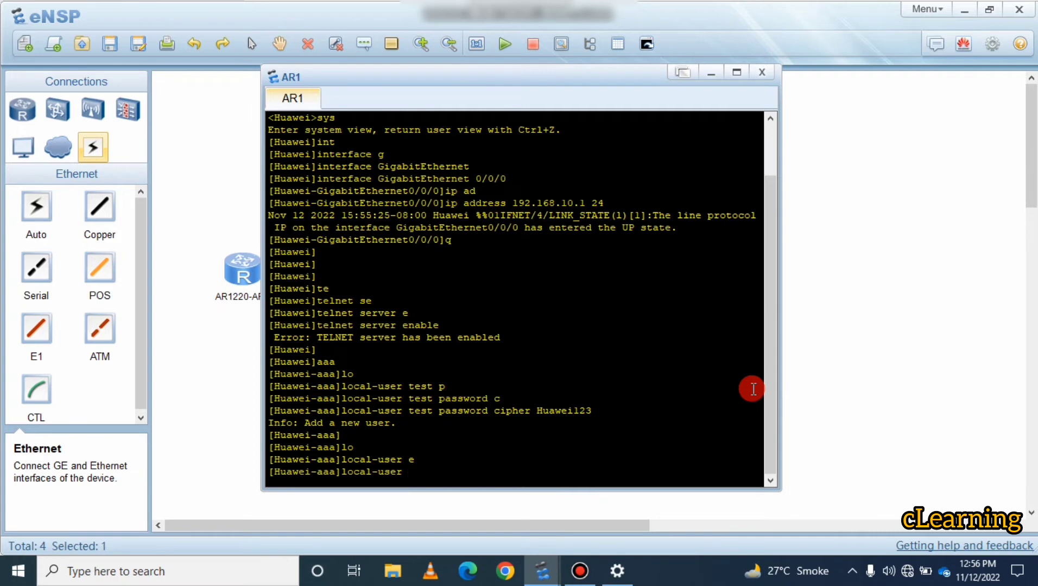
text(test)
text( ser)
key(Tab)
text(t)
key(Tab)
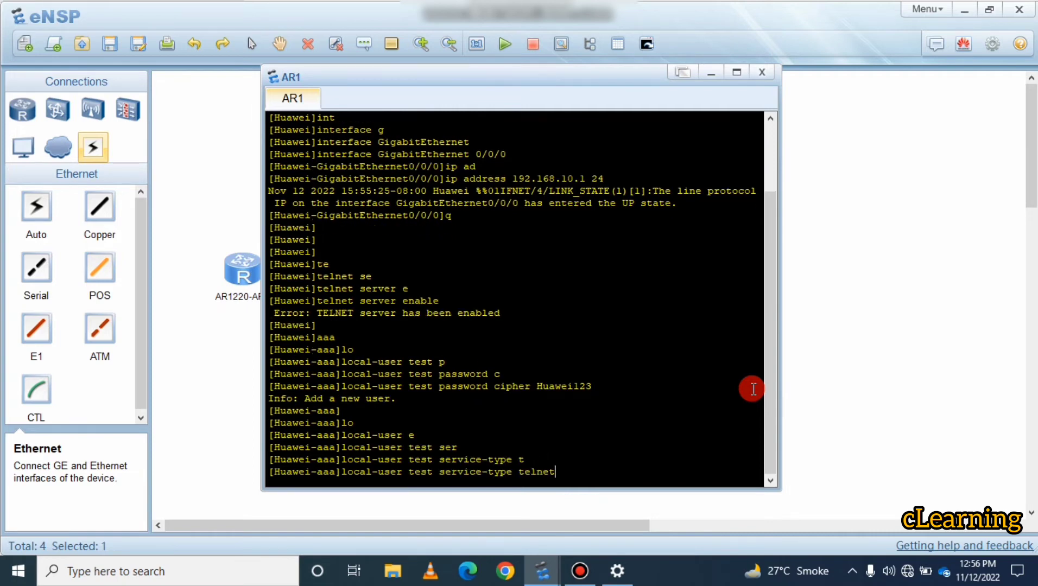
key(Return)
Give local user test privilege level 15
text(lo)
key(Tab)
text(test)
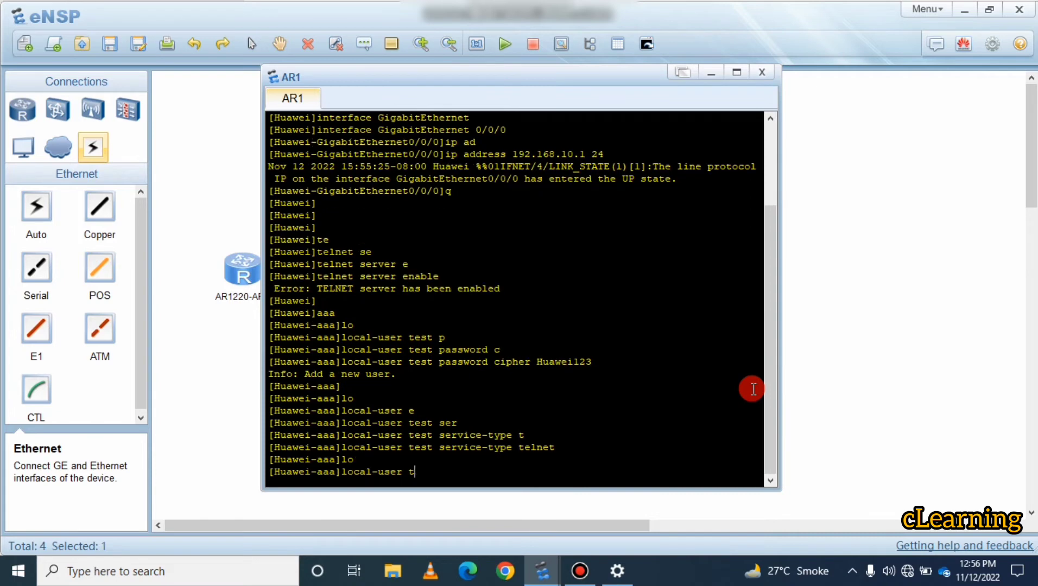
key(Tab)
text(p)
key(Tab)
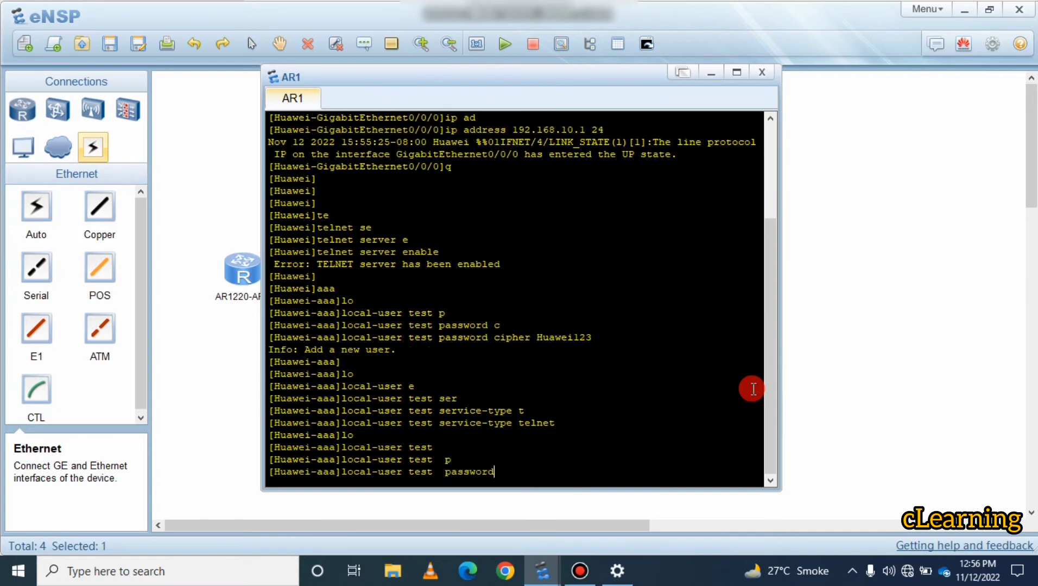
key(Tab)
text(l)
key(Tab)
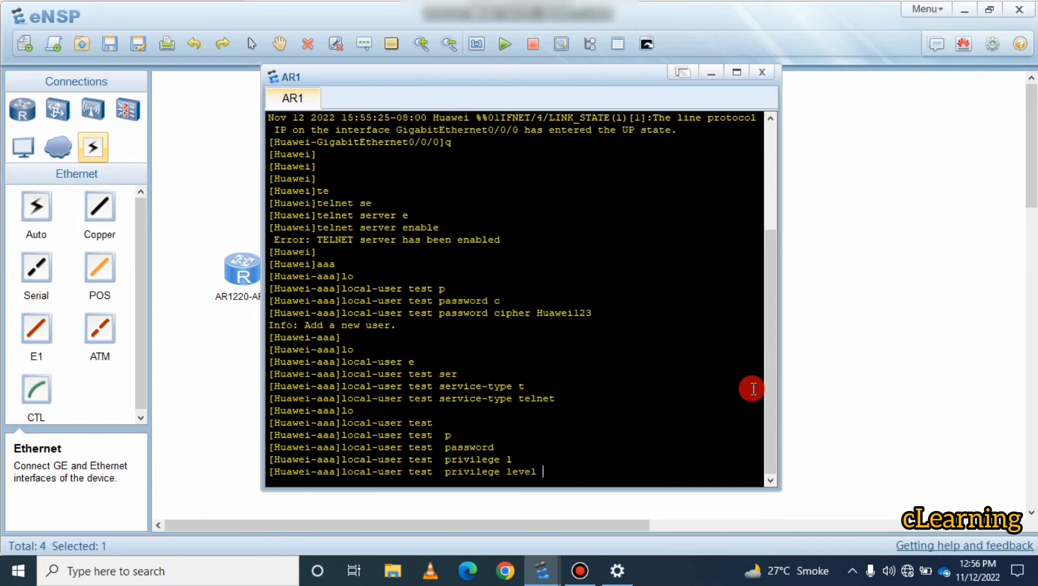
text(13)
key(Tab)
key(BackSpace)
key(BackSpace)
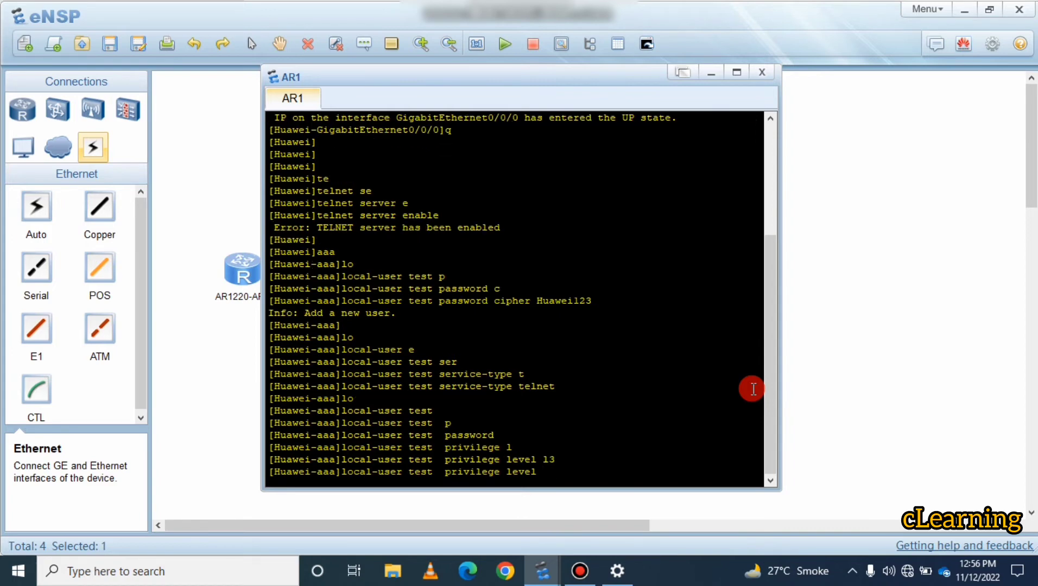
text(15)
key(Return)
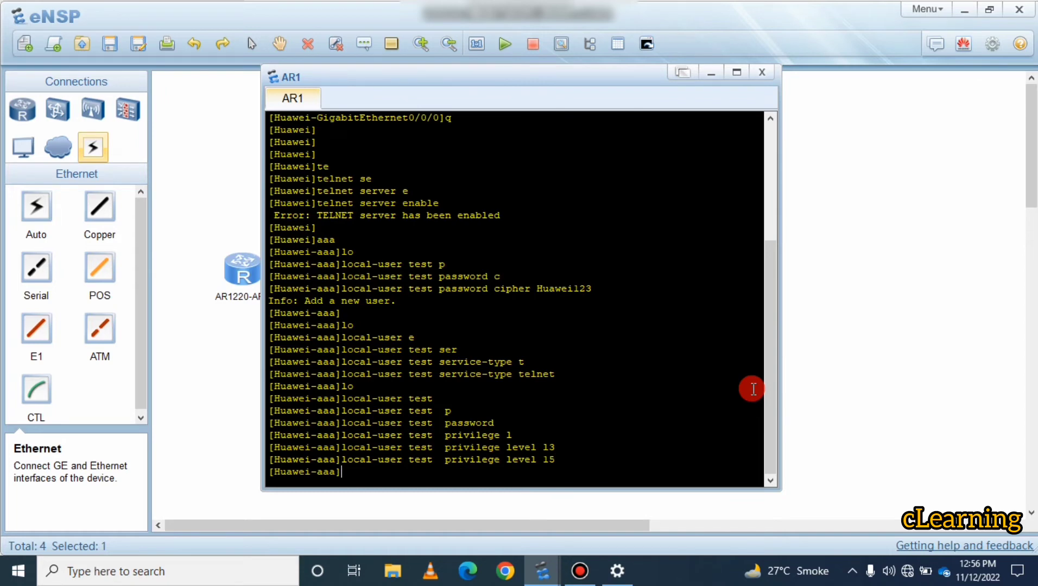
Leave the AAA view and enter user-interface vty 0 4
text(q)
key(Return)
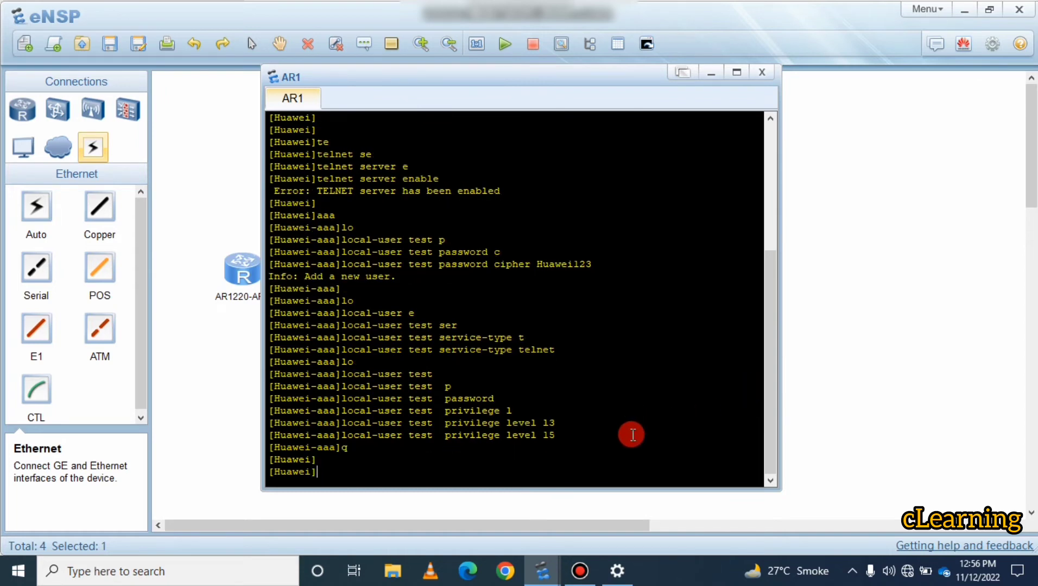
text(u)
text(se)
key(Tab)
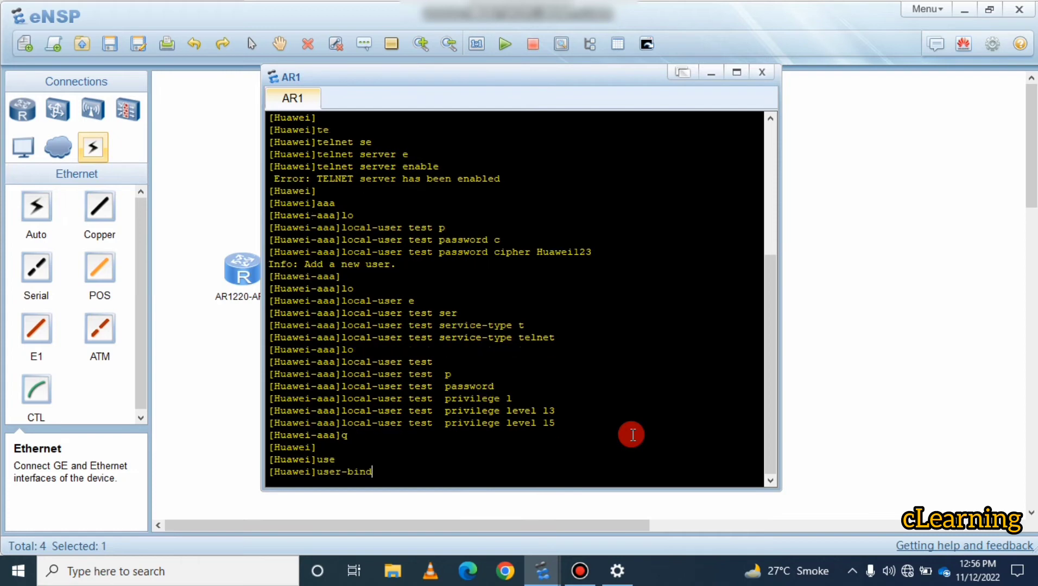
key(Tab)
key(Tab)
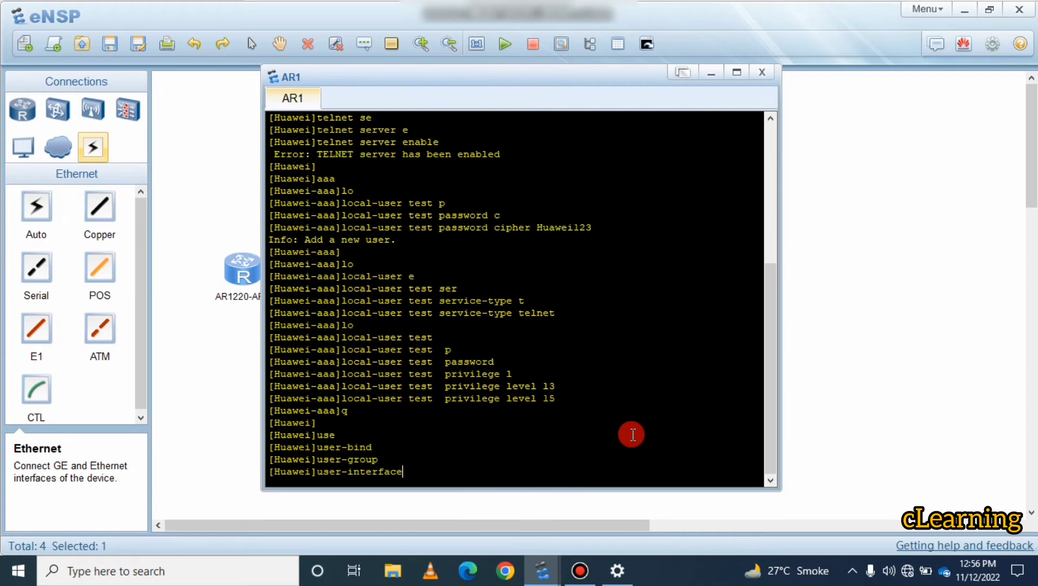
text(v)
key(Tab)
text(0 4)
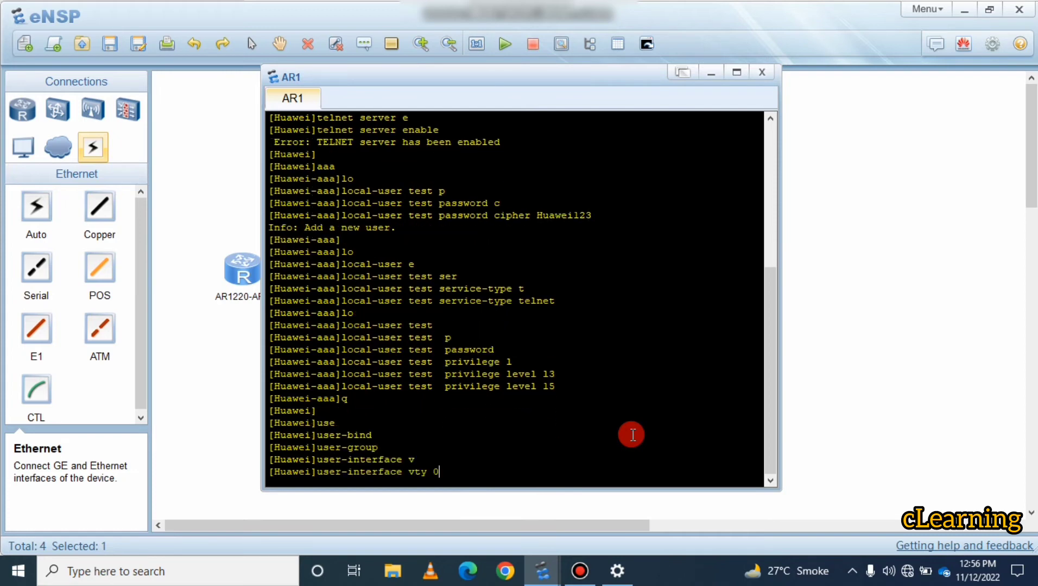
key(Return)
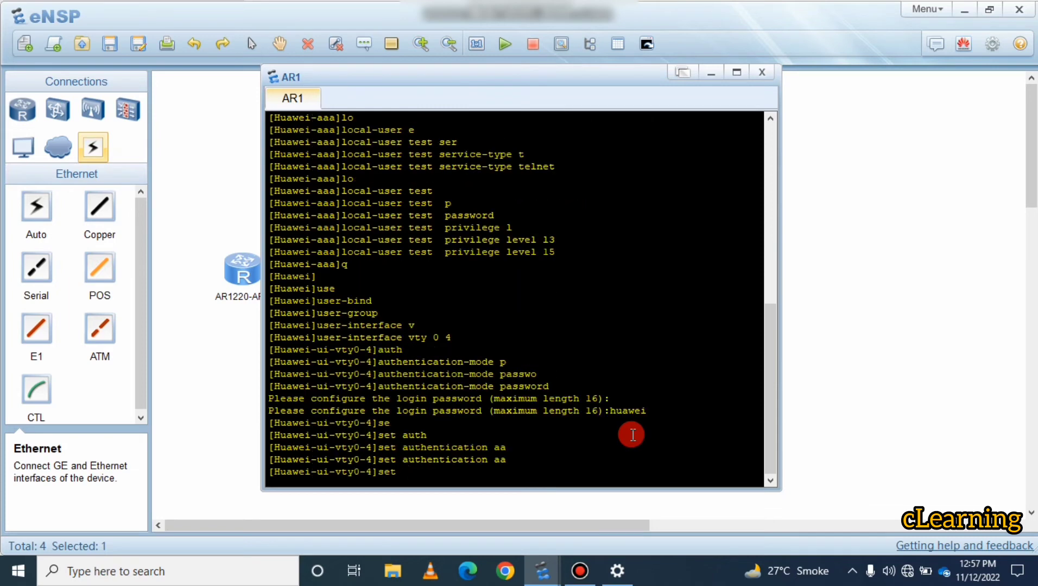
Set authentication-mode aaa on the VTY lines, then bring the topology canvas back
key(BackSpace)
key(BackSpace)
key(BackSpace)
text(auth)
key(Tab)
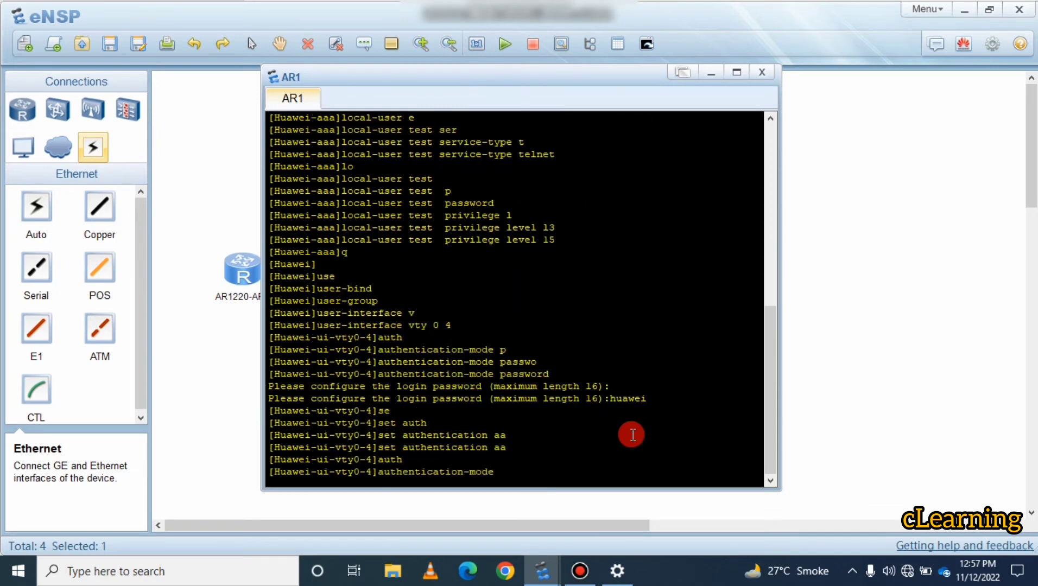
text(a)
key(Tab)
key(Return)
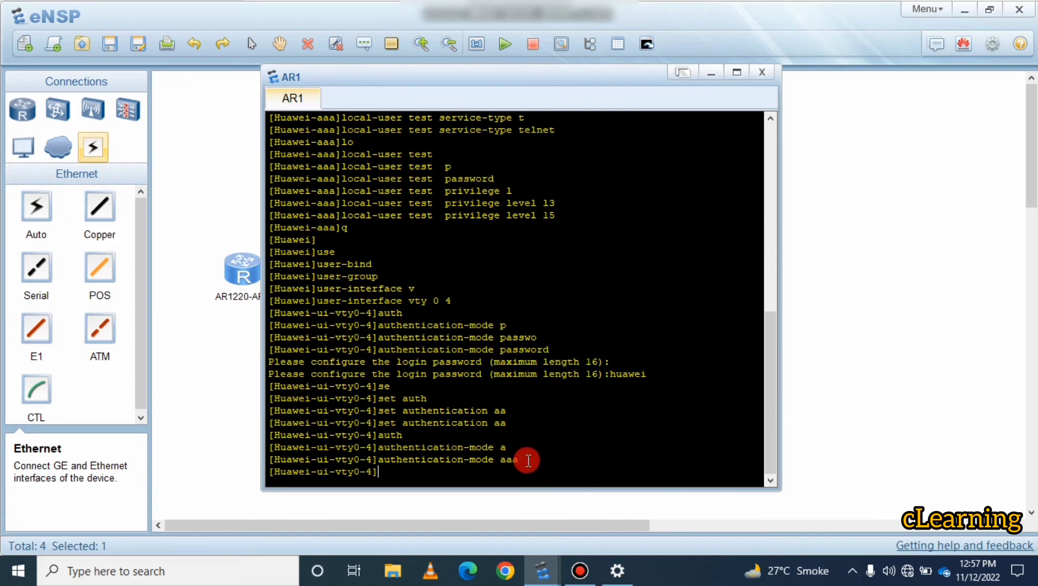
drag(524, 459, 343, 452)
click(382, 475)
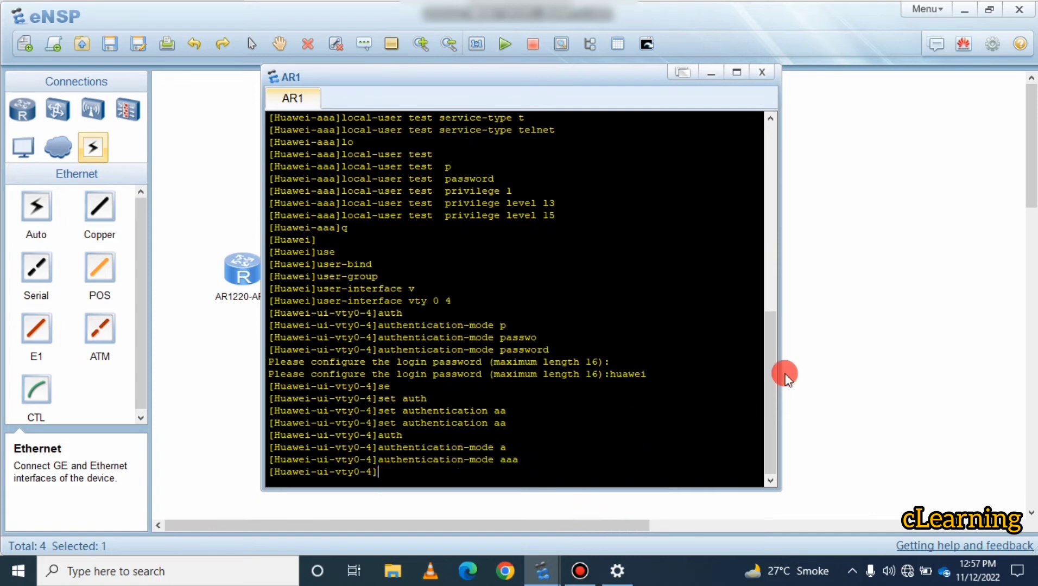
click(822, 364)
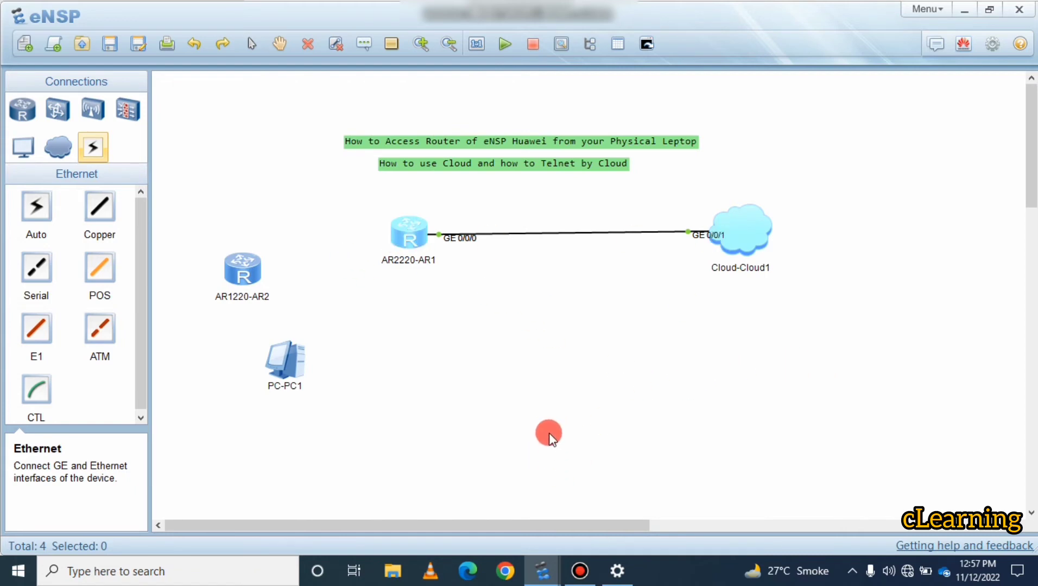
Launch PuTTY from the Start search
click(188, 573)
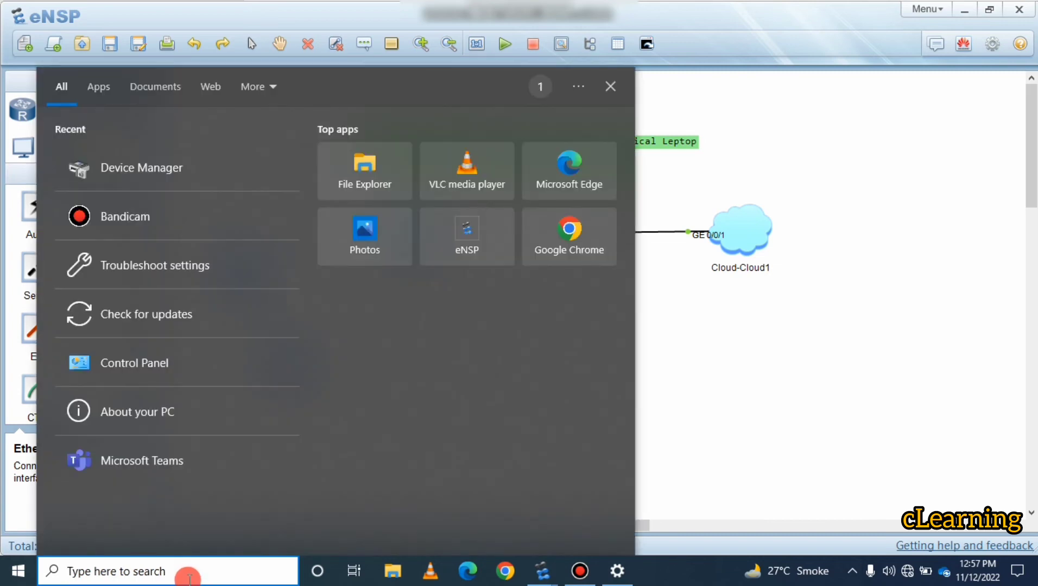
text(pu)
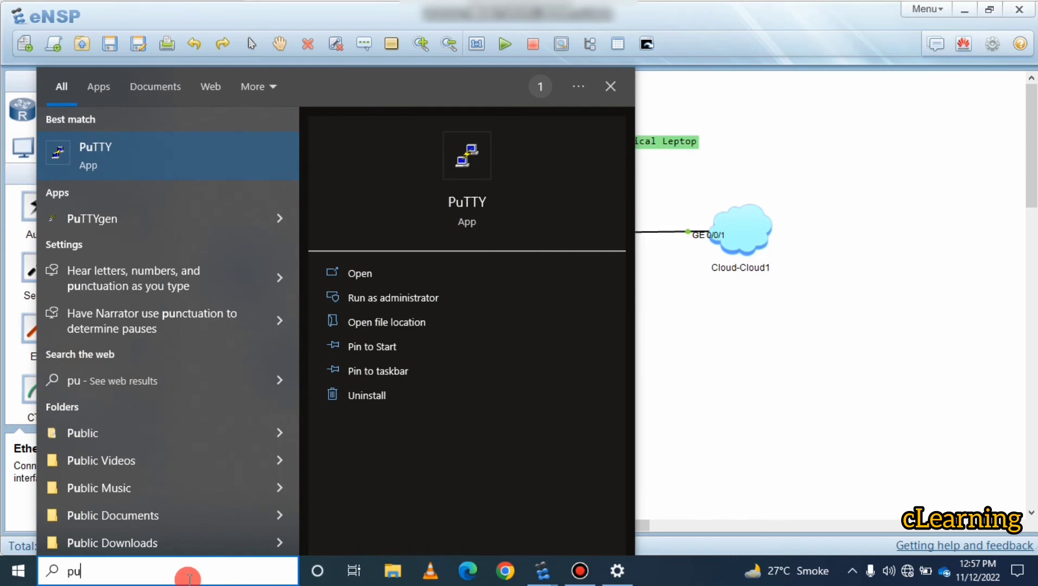
key(Return)
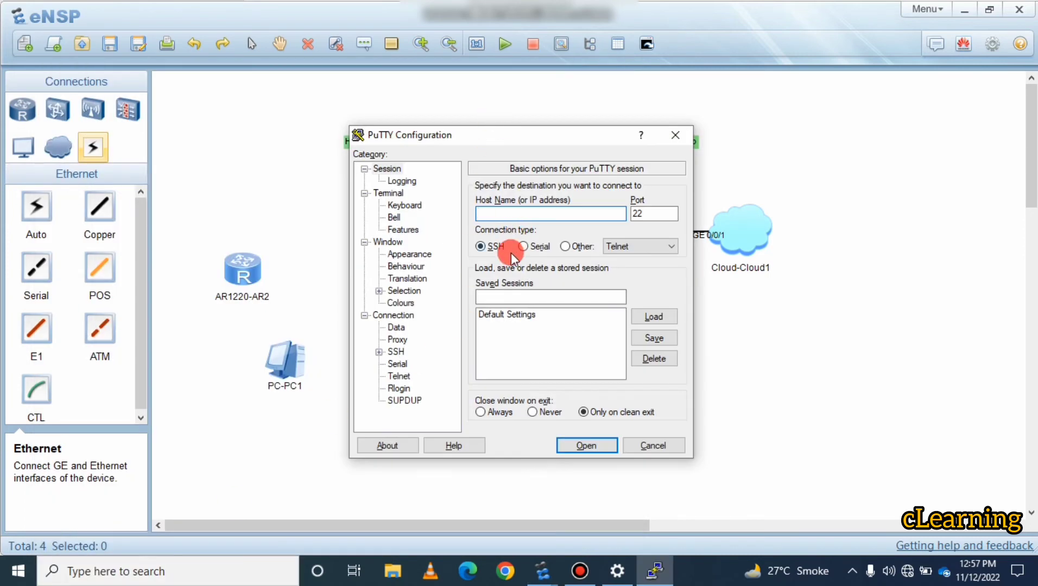
Connect via Telnet on port 23 to host 192.168.10.1
click(523, 247)
click(577, 247)
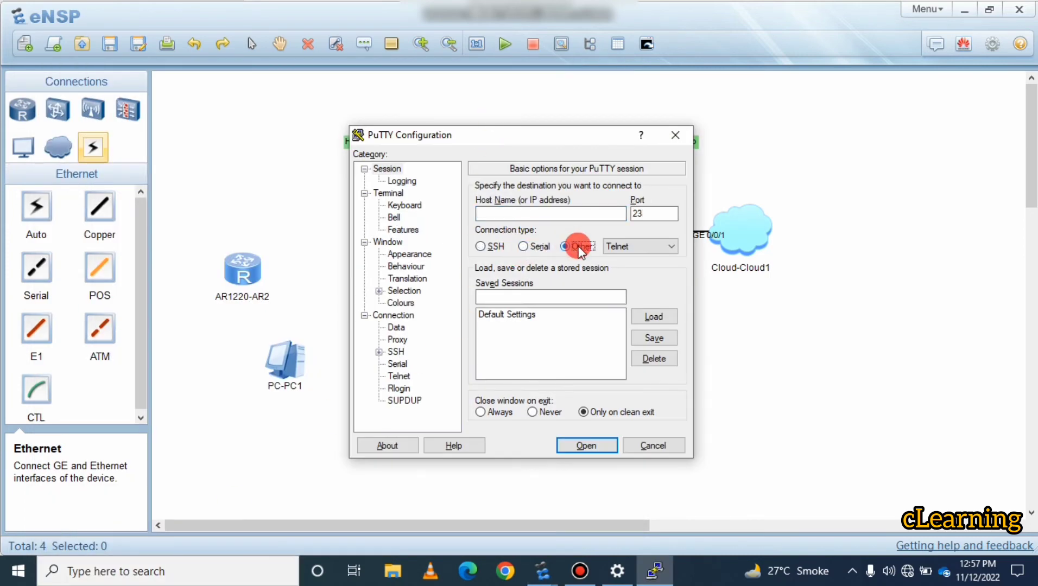
click(586, 214)
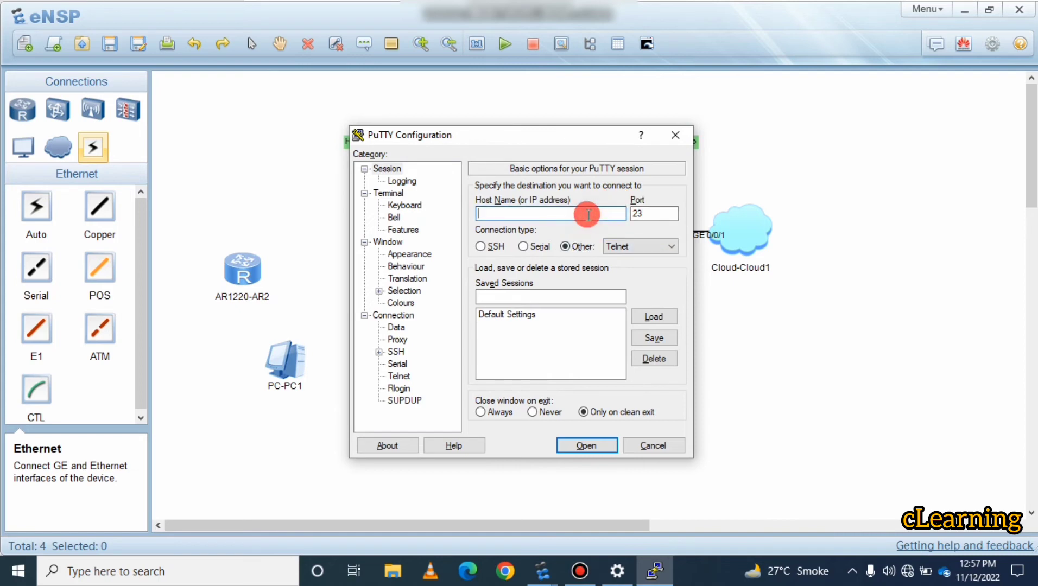
text(192.168)
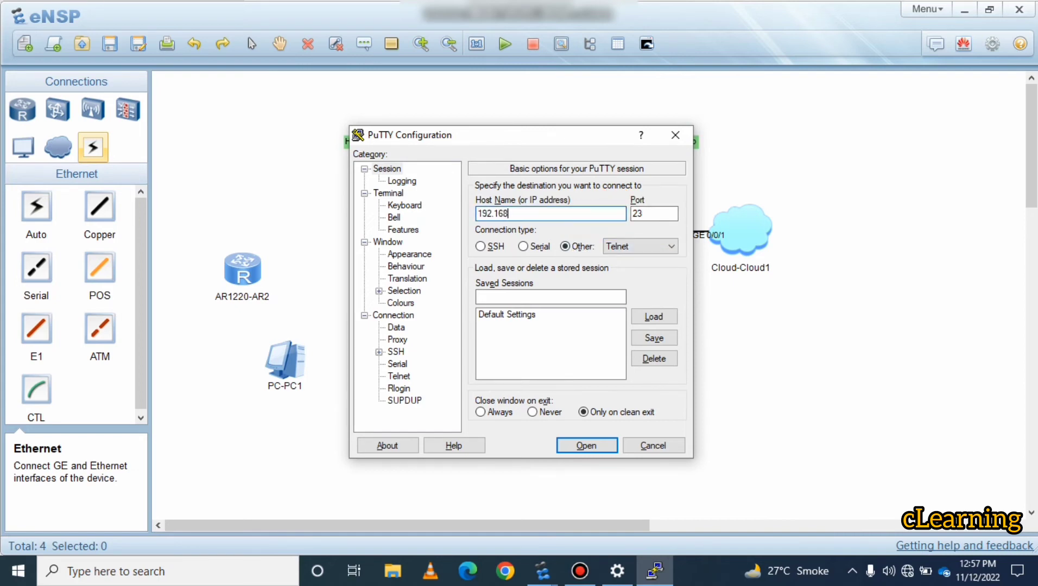
text(.10.1)
click(588, 446)
click(84, 110)
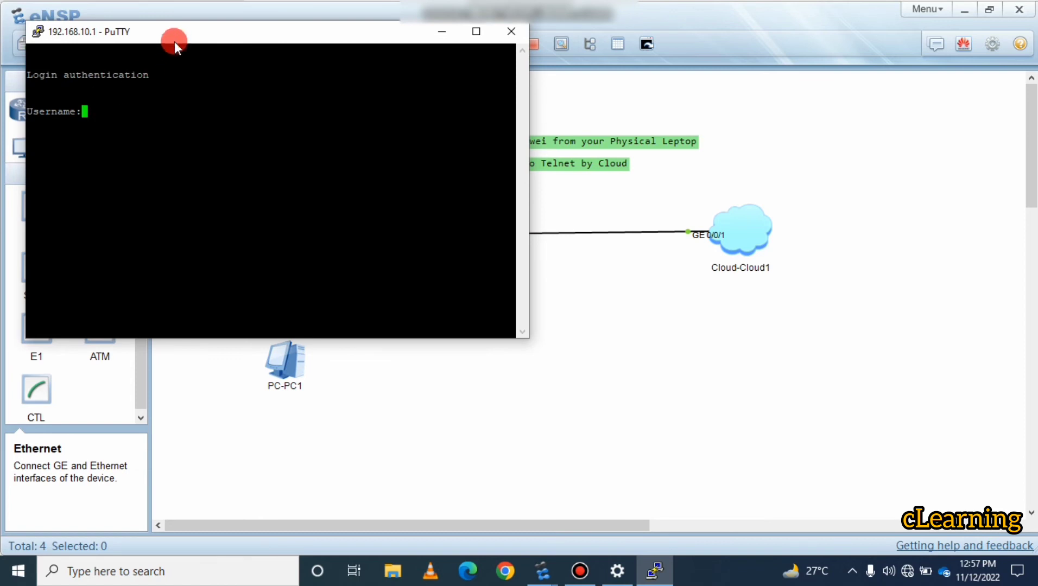
Log in as user test with its password, retrying after the first rejected attempt
drag(174, 41, 459, 77)
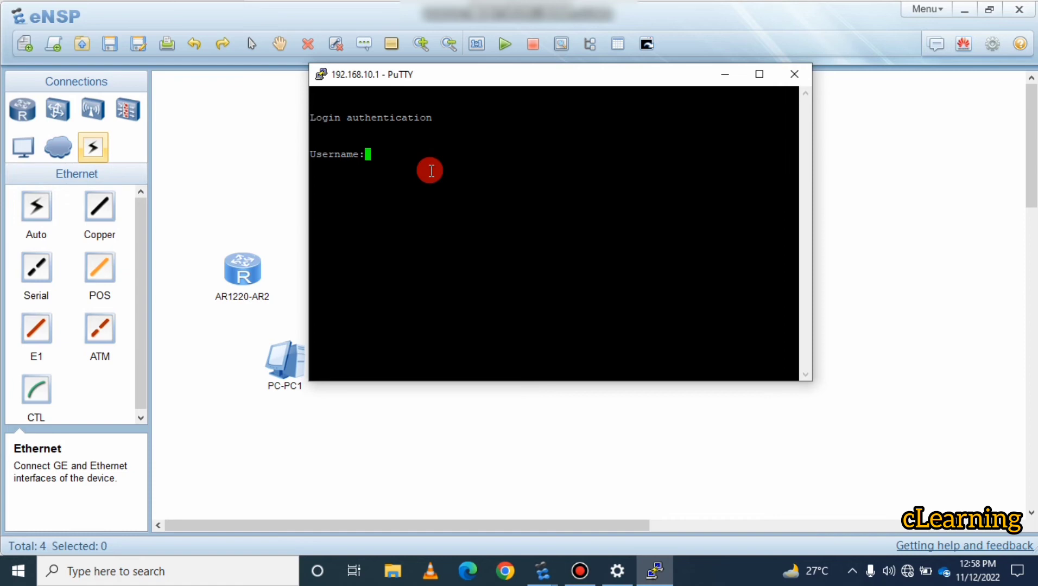
text(test)
key(Return)
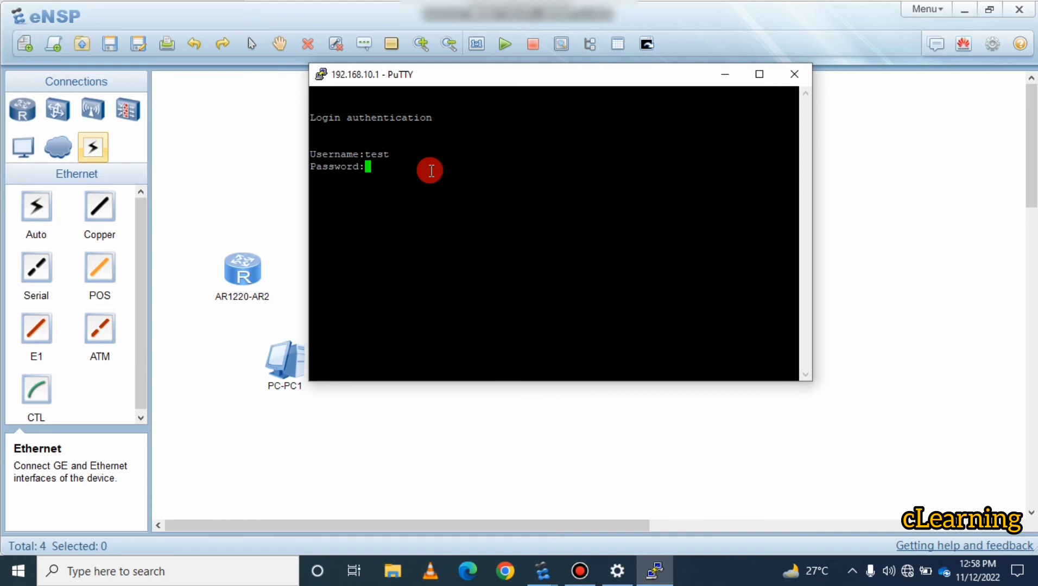
key(Return)
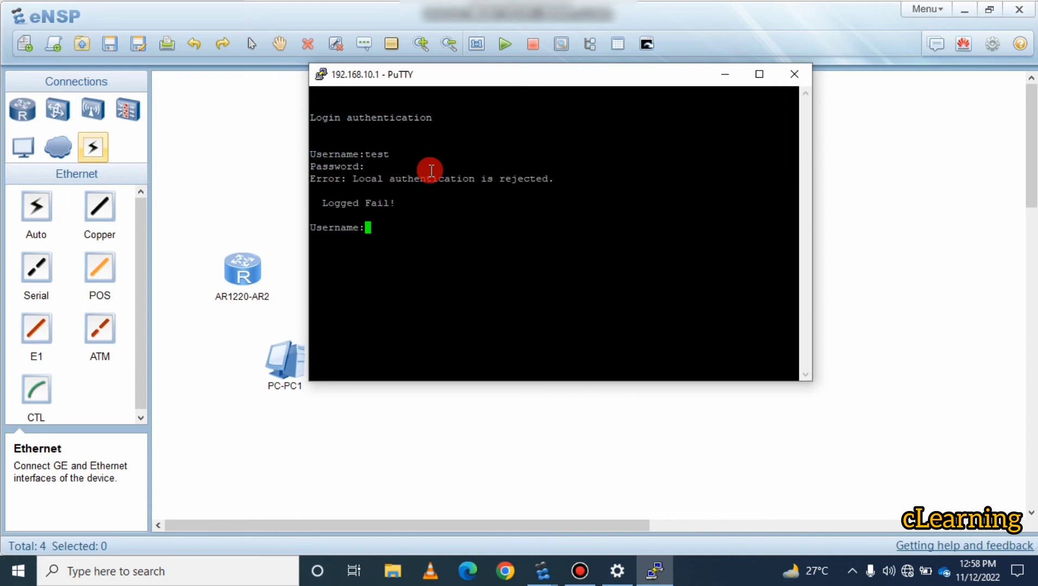
text(test)
key(Return)
key(Return)
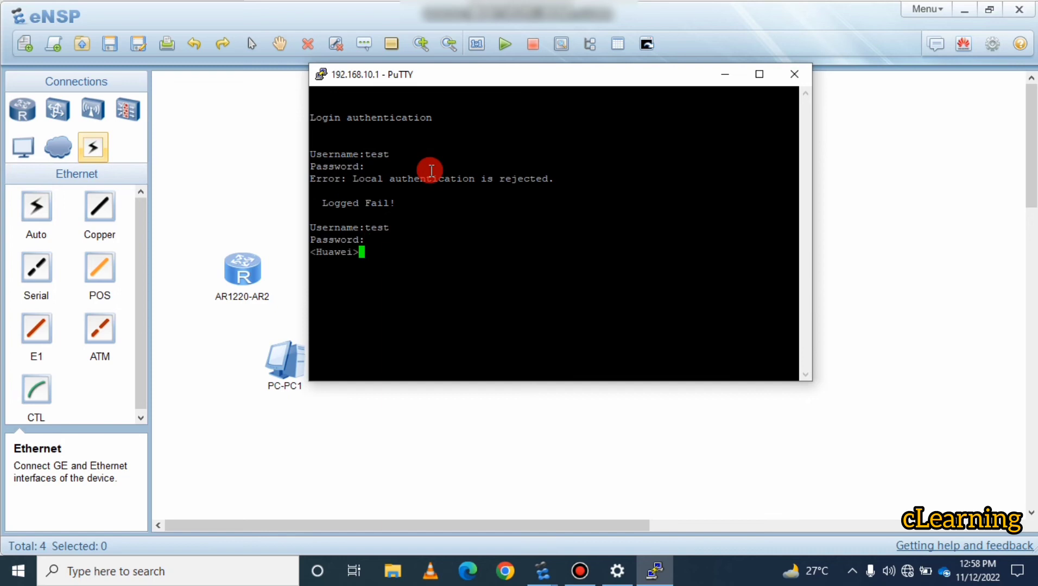
drag(414, 74, 639, 102)
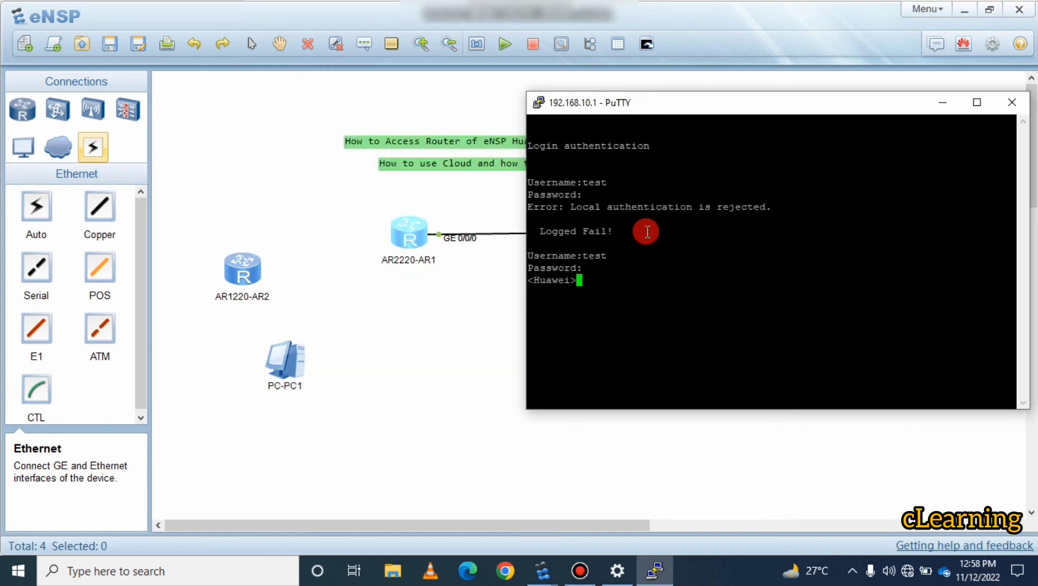
Enter system view and rename the router to R1 with sysname
text(s)
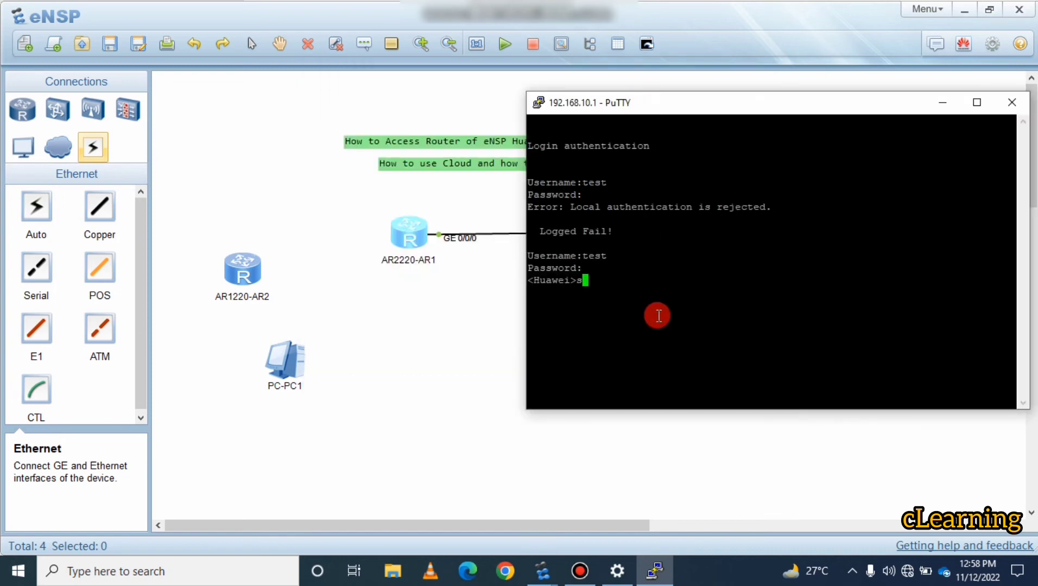
text(ys)
key(Return)
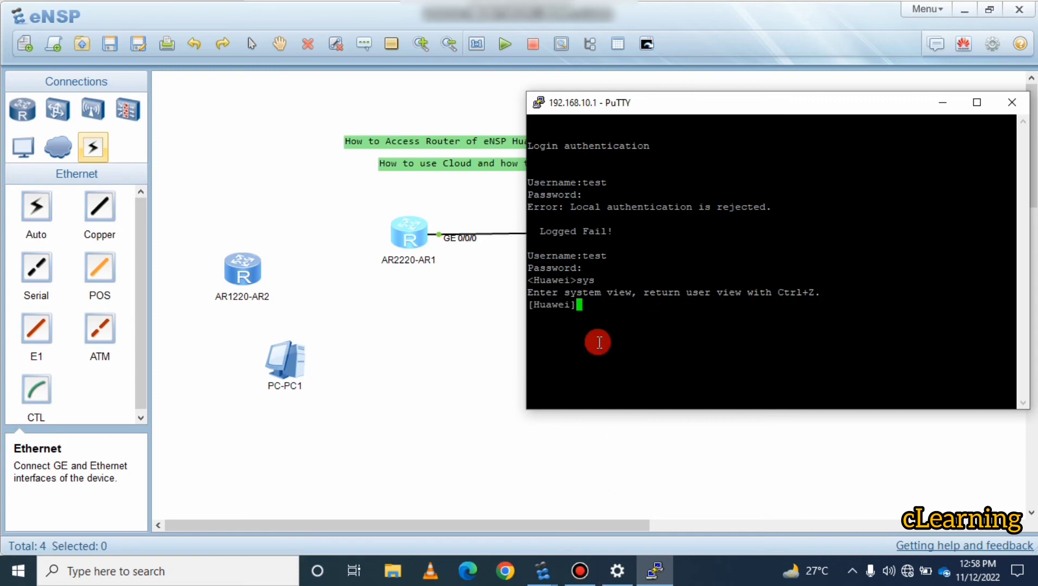
text(sys)
key(Tab)
text(R1)
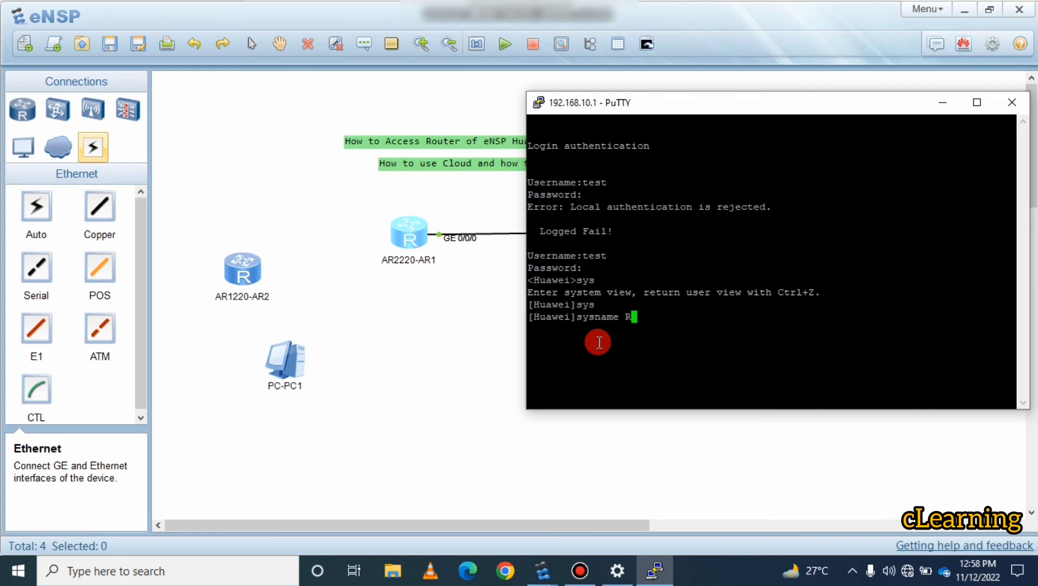
key(Return)
key(Return)
key(Return)
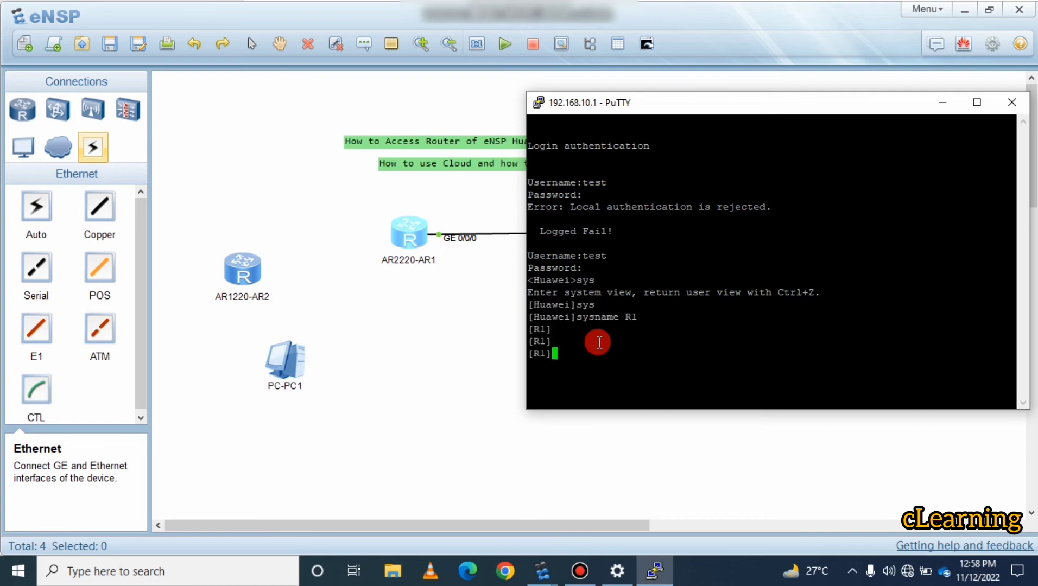
Run display this on GigabitEthernet0/0/0 to check its 192.168.10.1 255.255.255.0 address
text(int)
key(Tab)
text(g)
key(Tab)
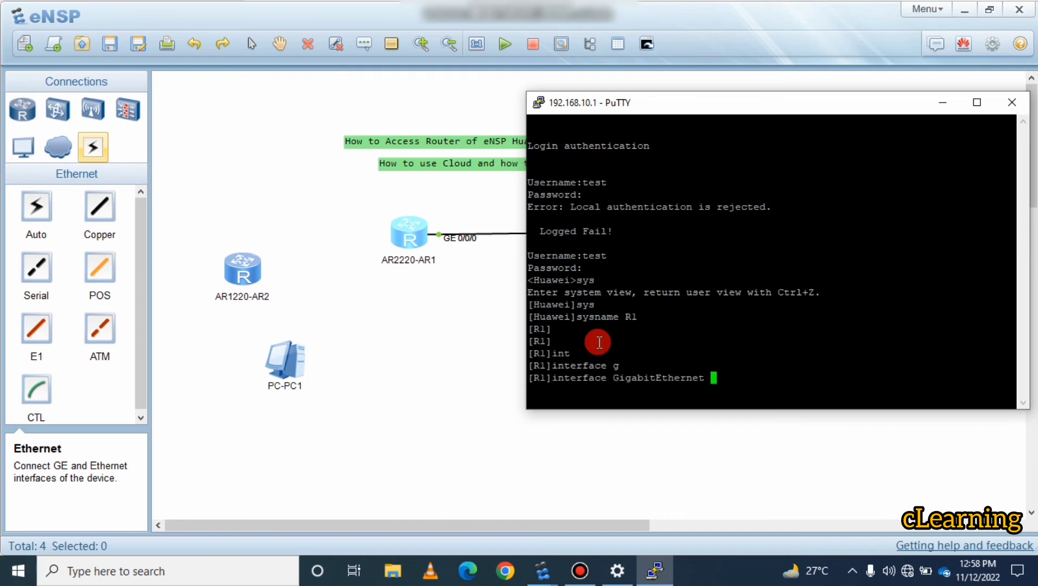
text(0/0/0)
key(Return)
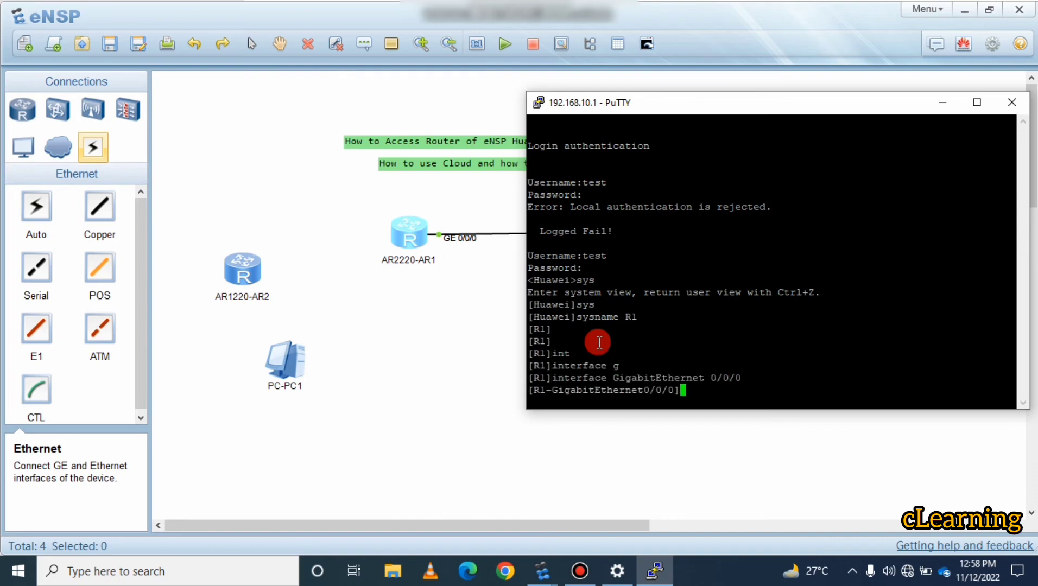
text(dis)
key(Tab)
key(Tab)
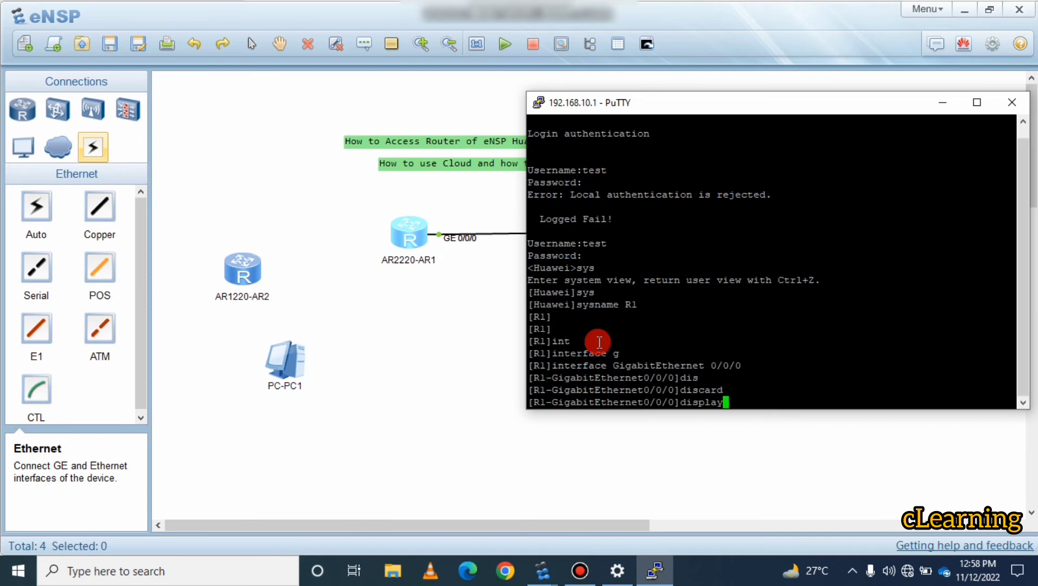
text(th)
key(Tab)
key(Return)
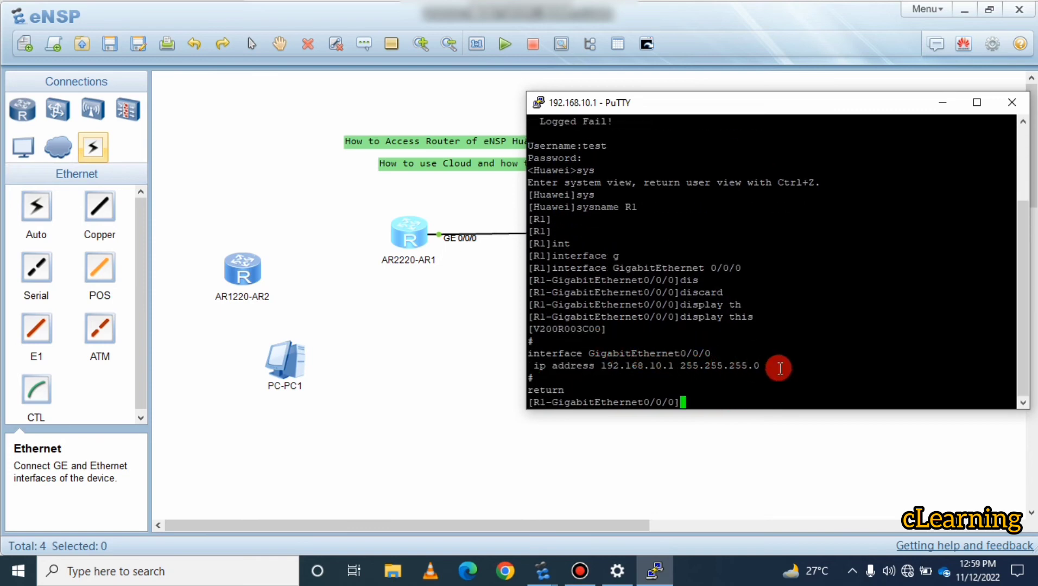
drag(776, 365, 625, 365)
drag(503, 371, 531, 371)
click(768, 396)
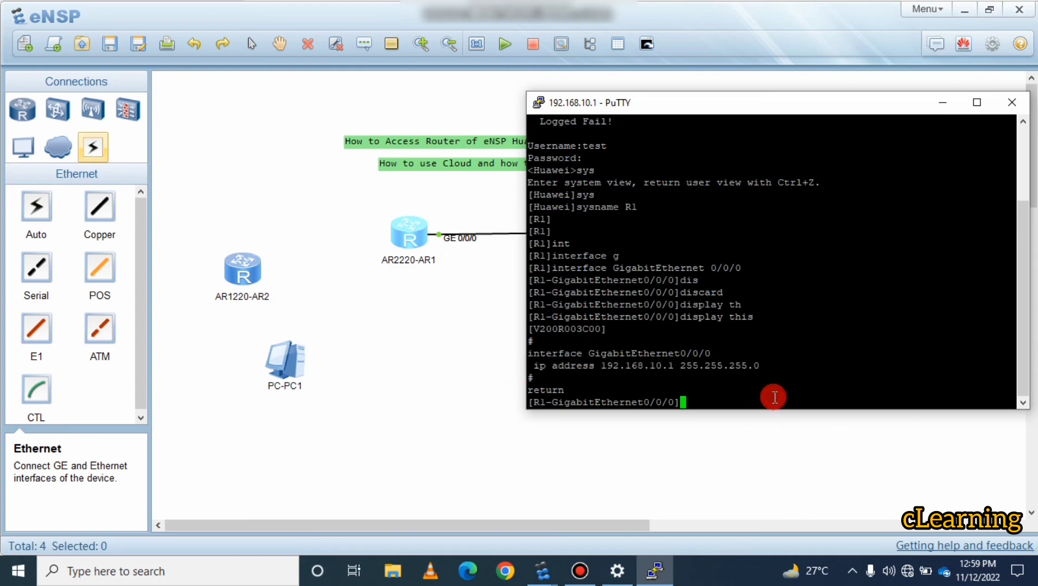
Open AR1's console, quit twice to the <R1> user-view prompt, then minimize it
click(445, 326)
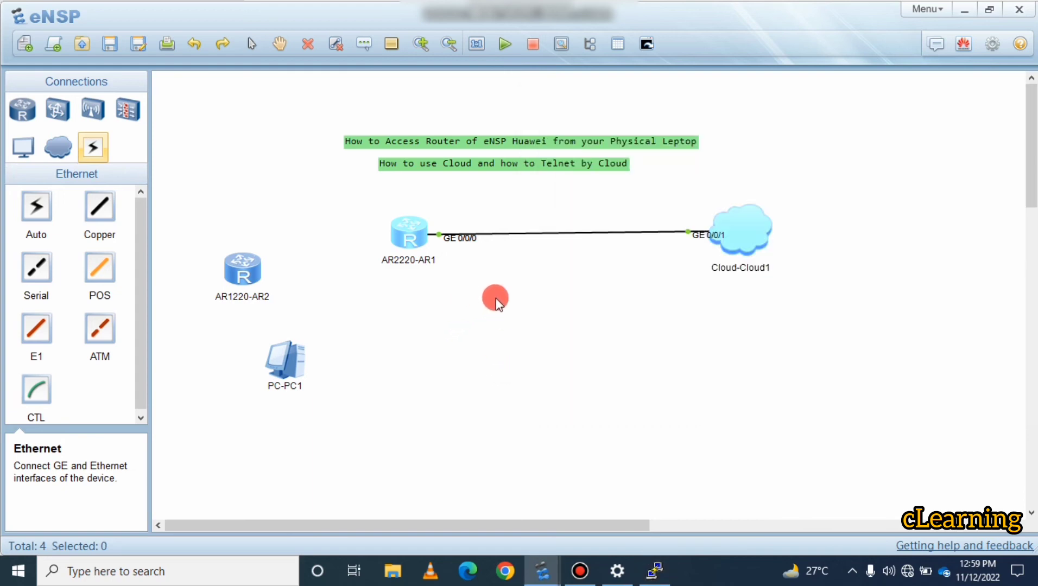
double_click(406, 227)
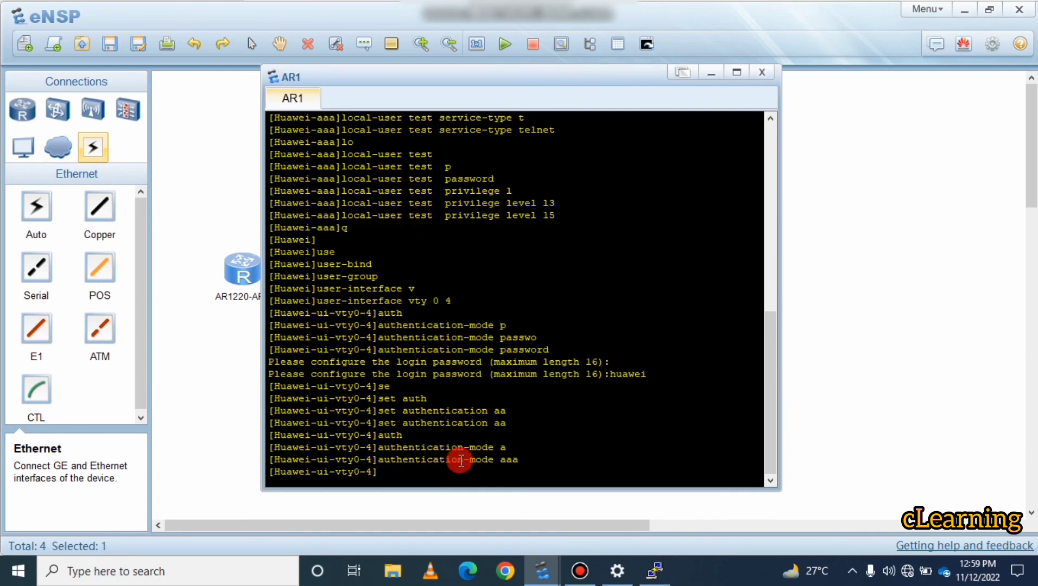
key(Return)
key(Return)
key(Return)
key(Return)
key(Return)
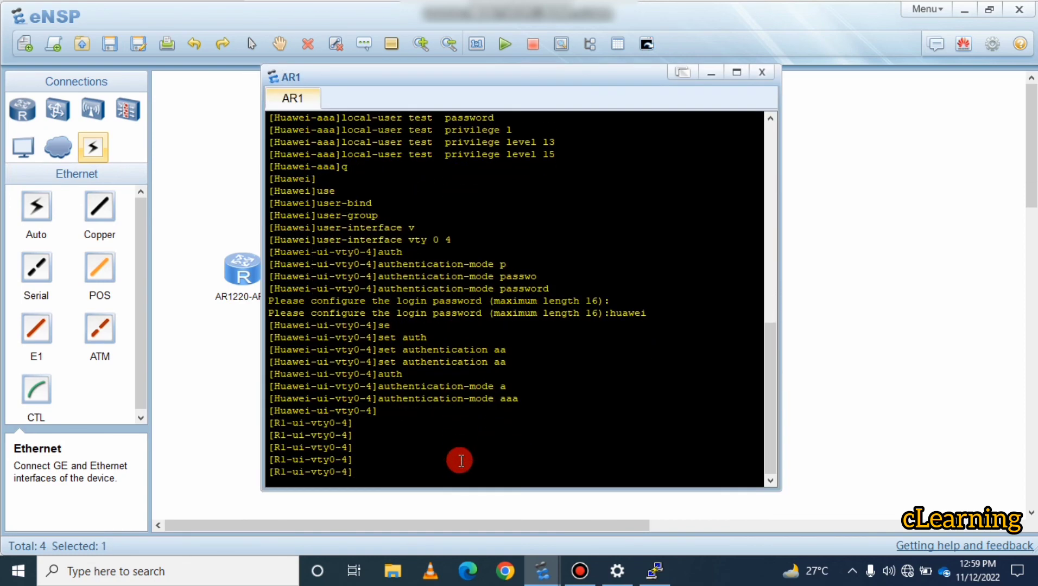
text(q)
key(Return)
text(q)
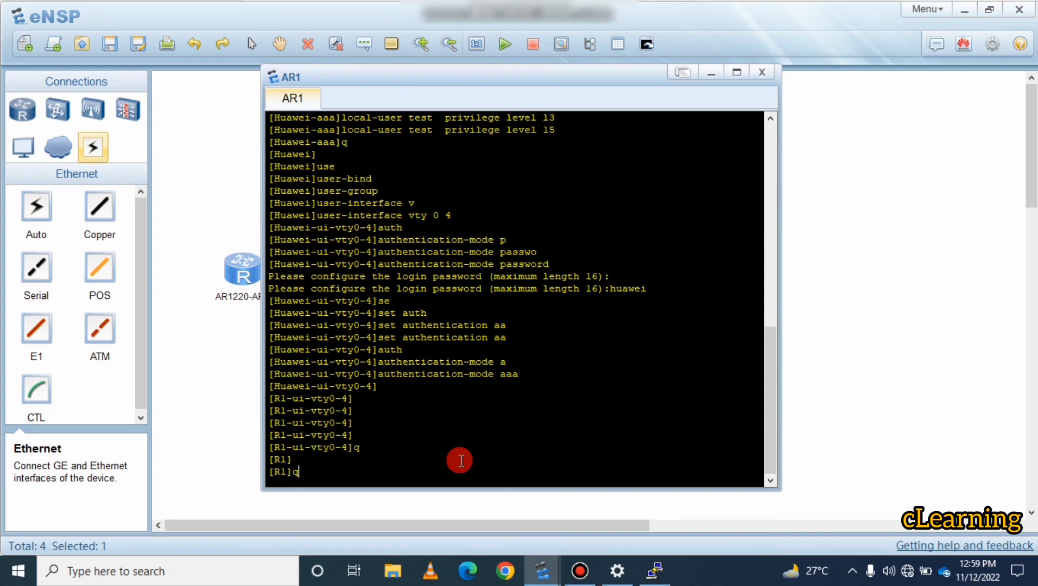
key(Return)
key(Return)
key(Return)
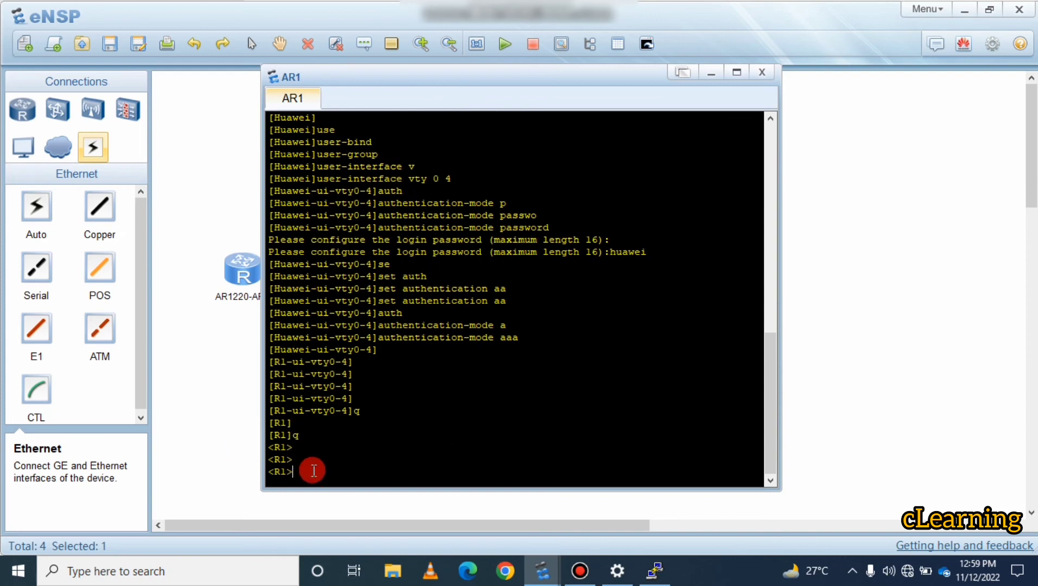
double_click(278, 471)
click(279, 471)
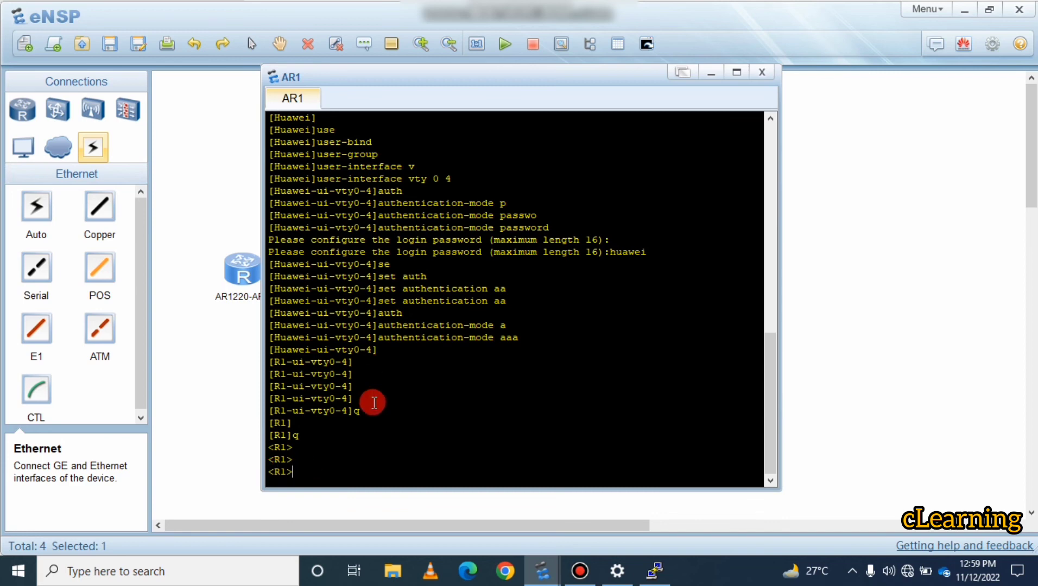
click(711, 75)
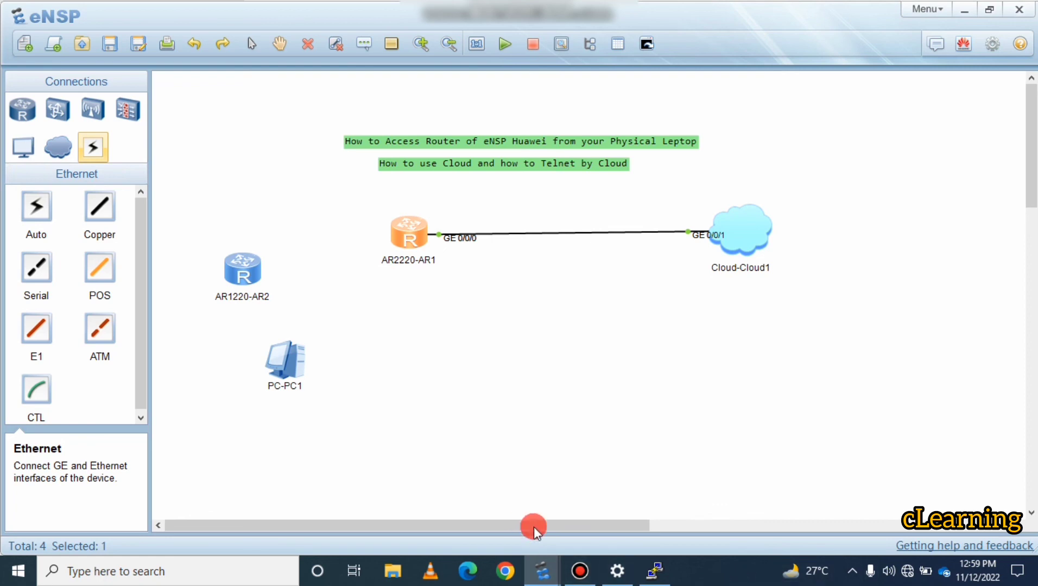
Drag PC-PC1 lower and nudge AR2220-AR1 slightly up and left
drag(283, 348, 286, 377)
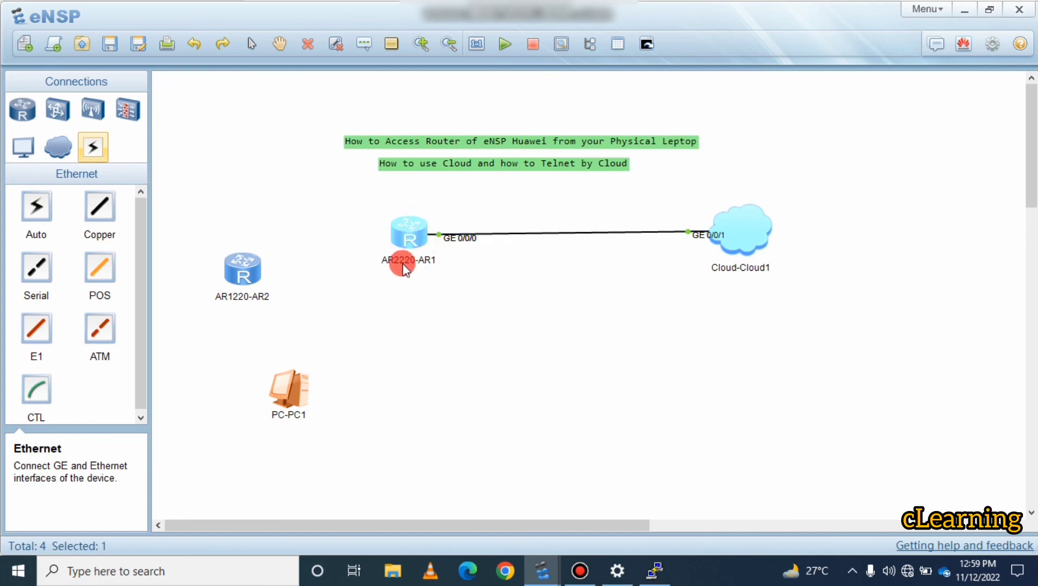
drag(412, 235, 403, 231)
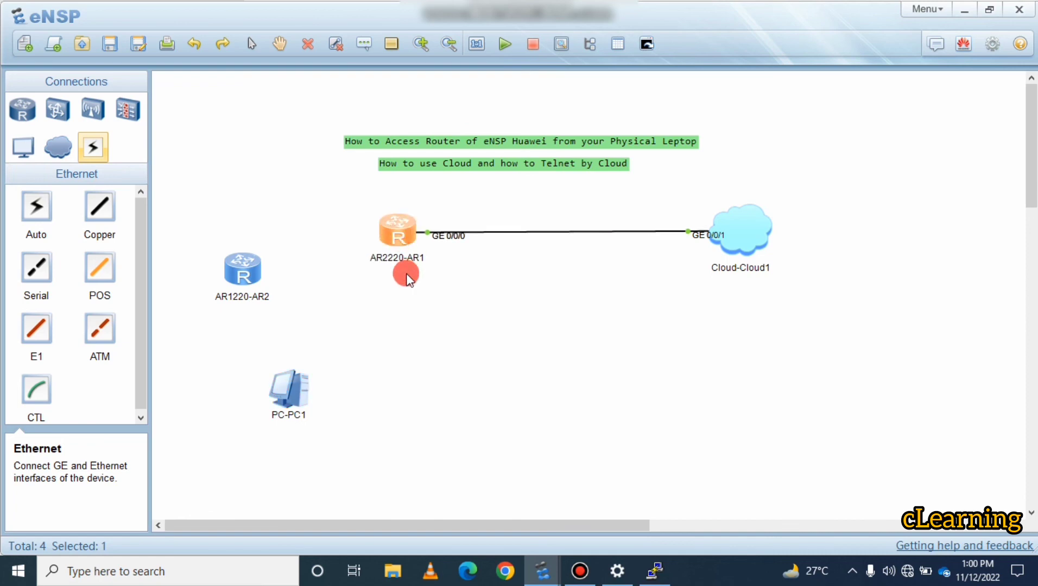